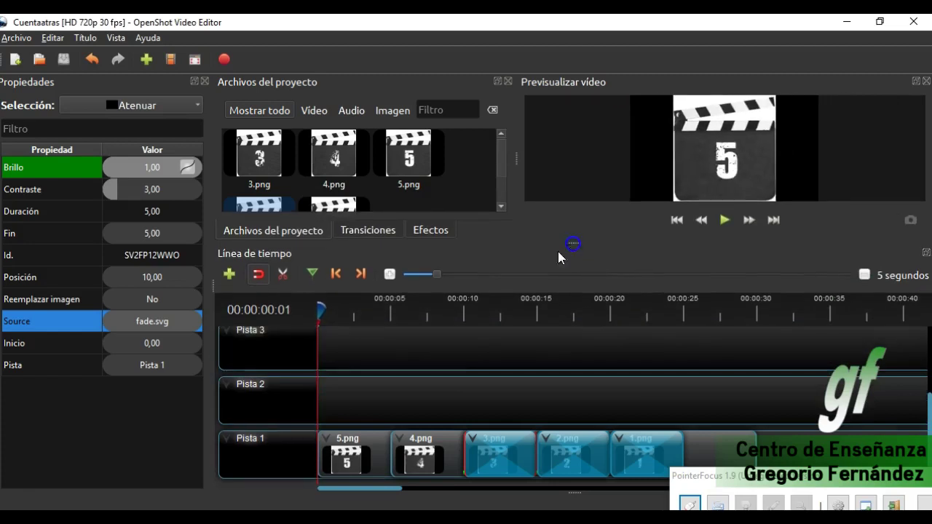
Nudge the 4.png clip on Pista 1 to position 5,07 to generate an automatic fade transition over it.
mouse_move(426, 453)
left_mouse_down()
mouse_move(434, 399)
mouse_move(436, 445)
left_mouse_up()
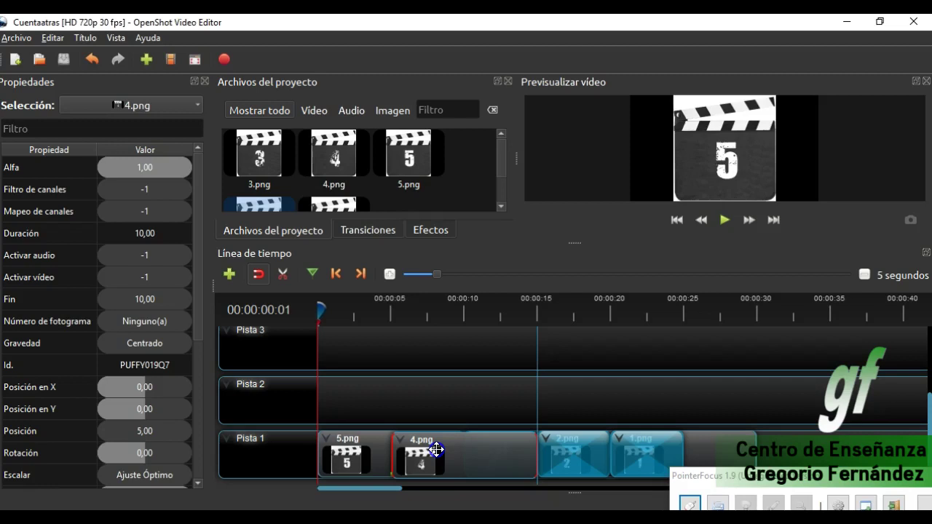
left_click_drag(436, 450, 437, 449)
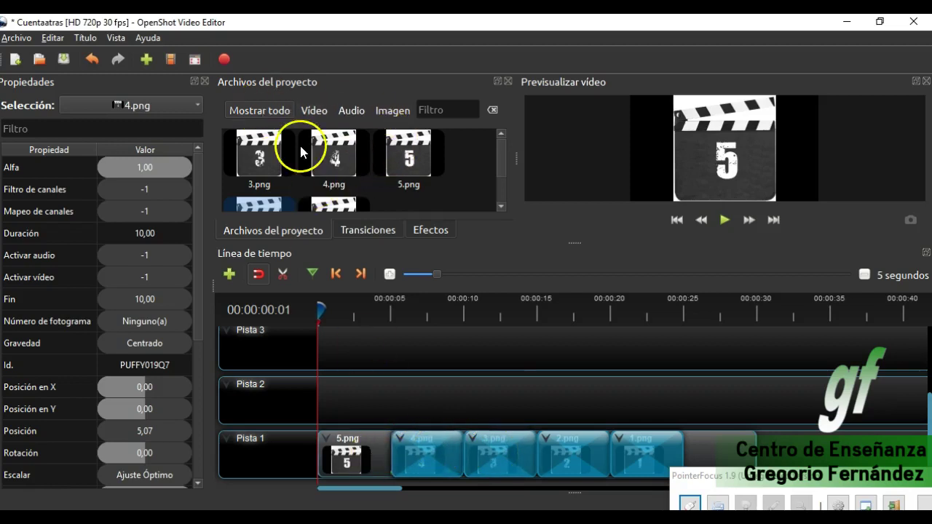
Find the transitions matching "Reloj" and place Reloj de derecha a izquierda over the 5.png clip at the start of Pista 1.
left_click(364, 231)
left_click(366, 110)
type("Relo")
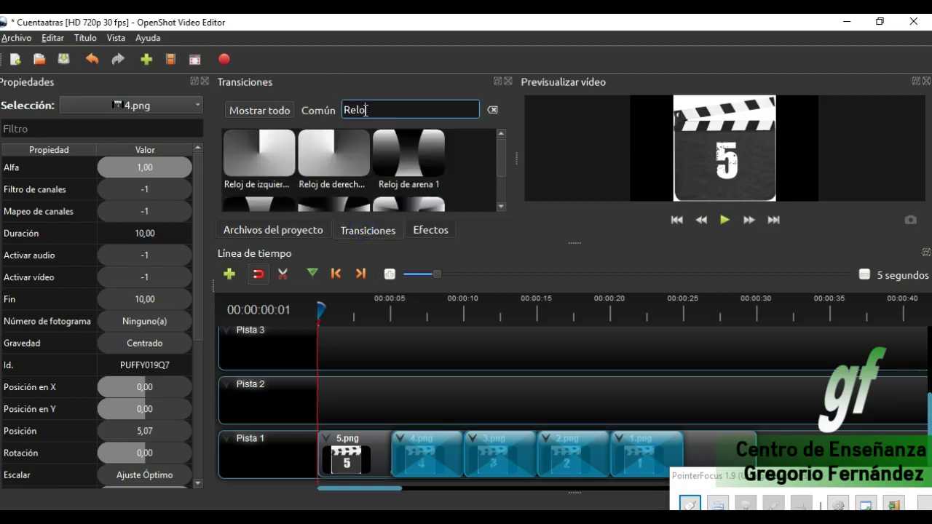
type("j")
left_click(344, 150)
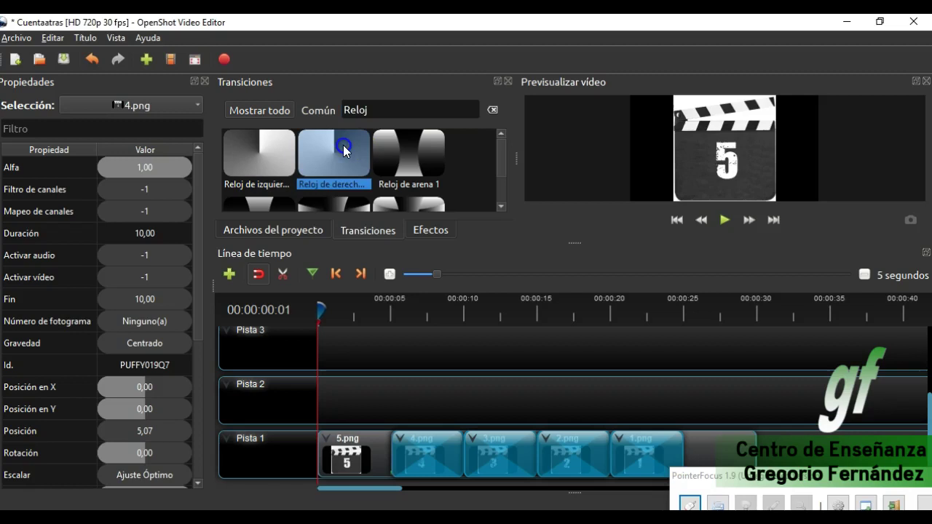
left_click_drag(336, 151, 322, 448)
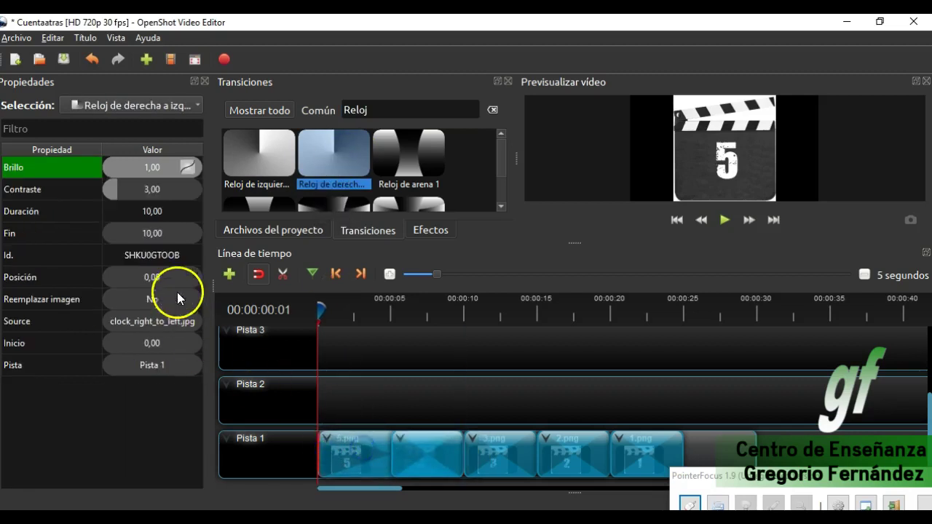
Set the end (Fin) of the clock transition over 5.png to 5 seconds.
double_click(164, 239)
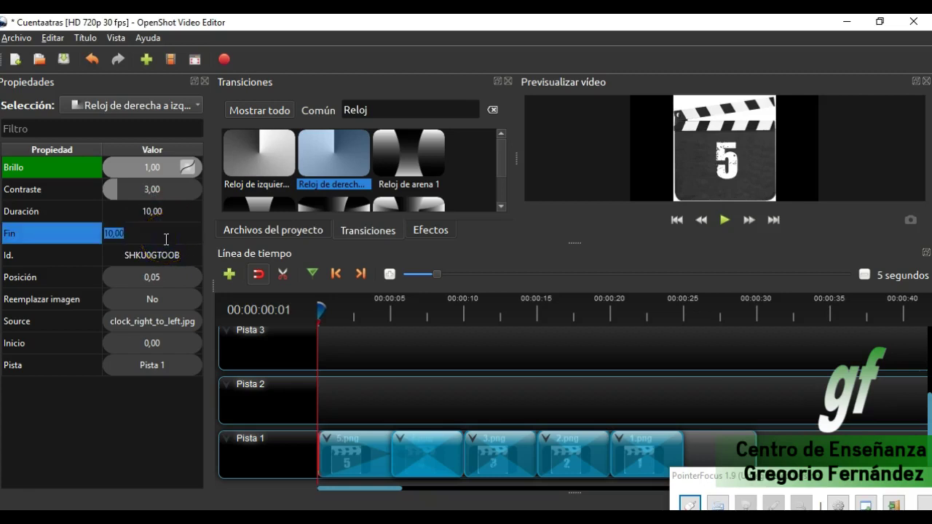
type("5")
key("Return")
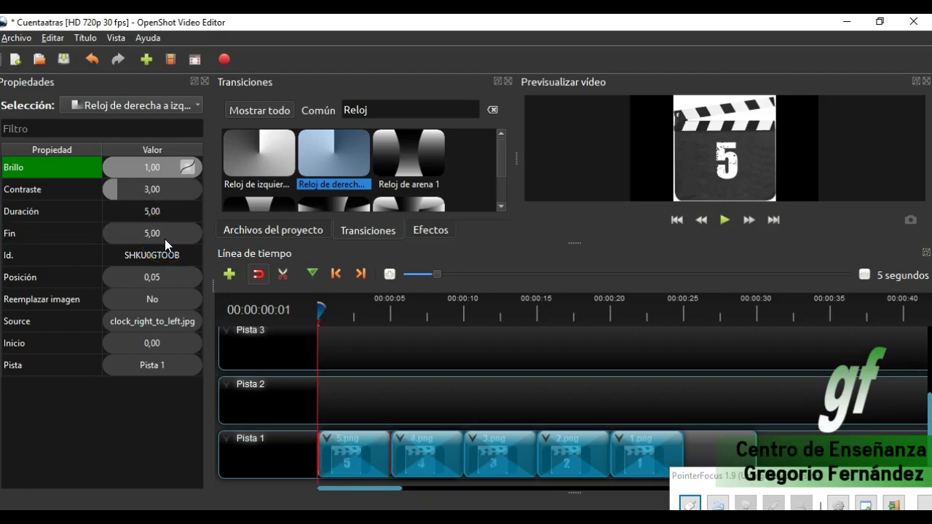
Open the properties of the fade transition over the 4.png clip.
left_click(419, 452)
right_click(399, 439)
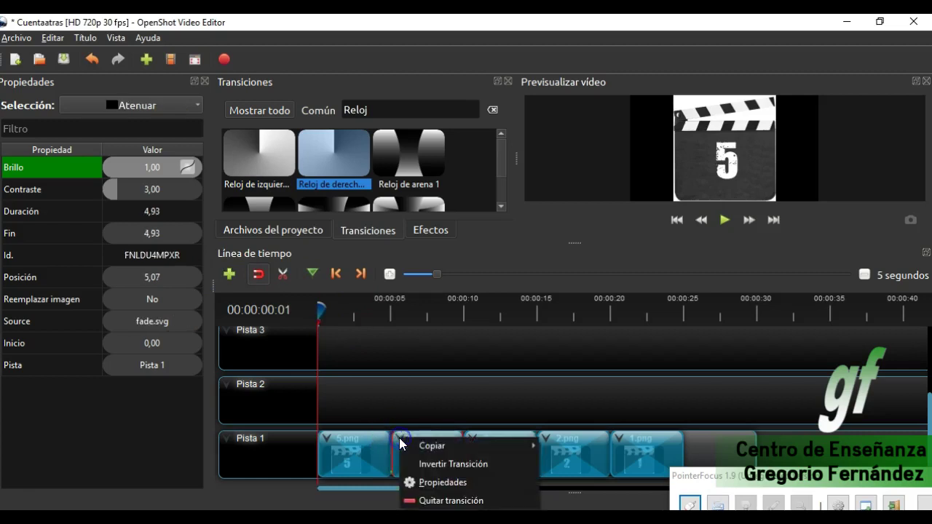
mouse_move(470, 451)
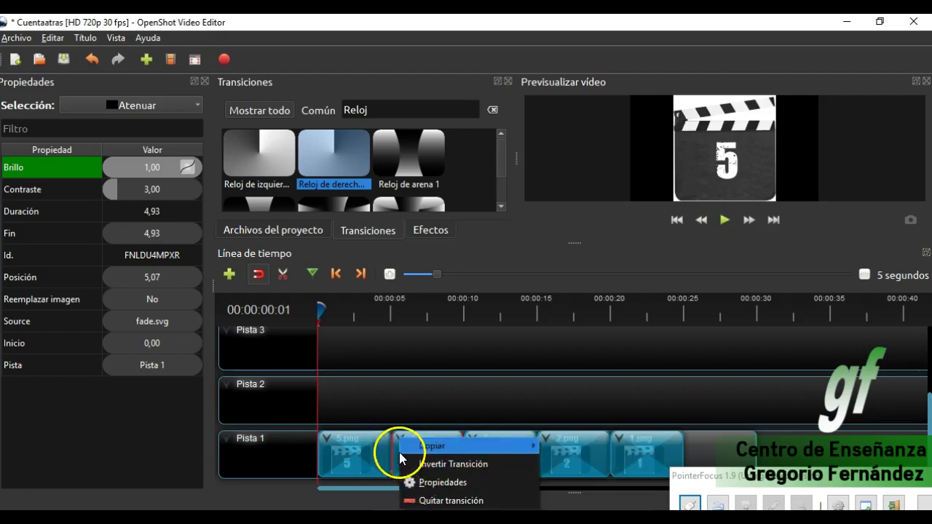
left_click(396, 434)
right_click(396, 434)
mouse_move(399, 441)
left_click(423, 452)
right_click(430, 453)
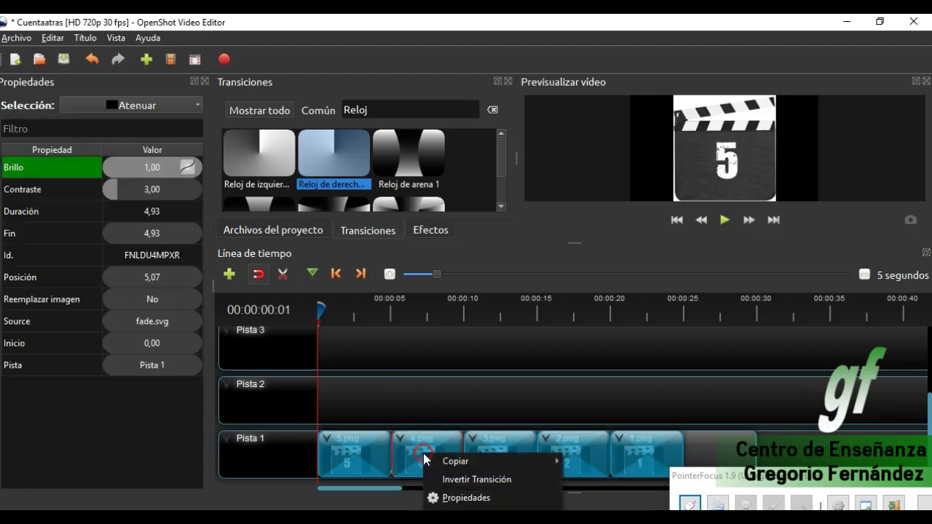
right_click(399, 441)
mouse_move(458, 443)
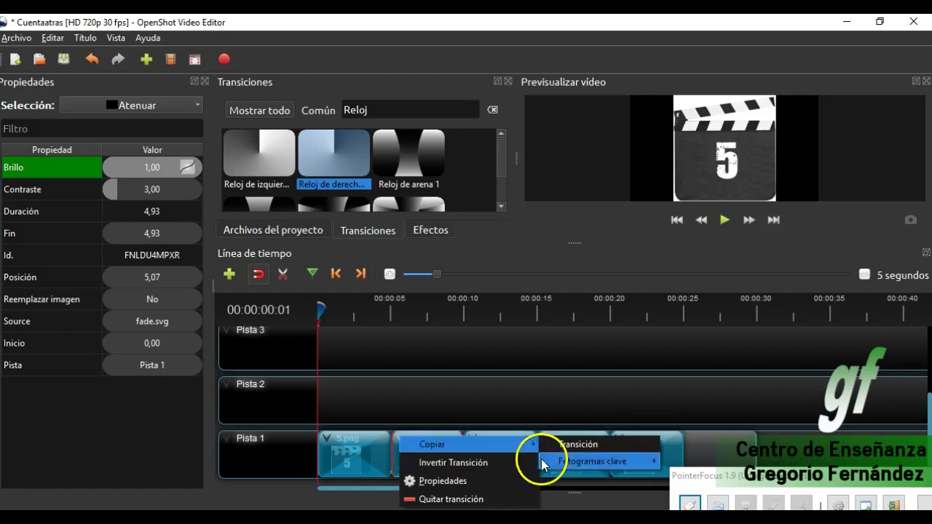
left_click(472, 481)
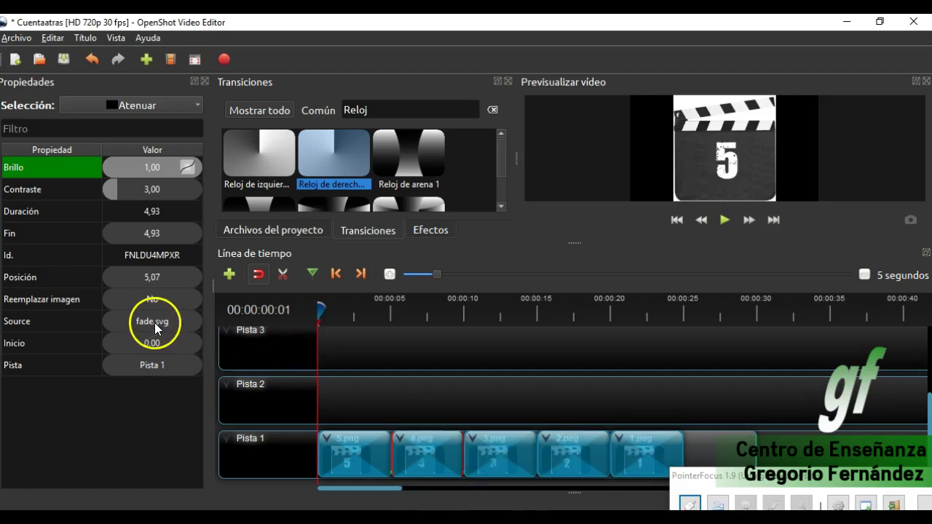
Change the source of the transition over 4.png to Reloj de derecha a izquierda.
key("F8")
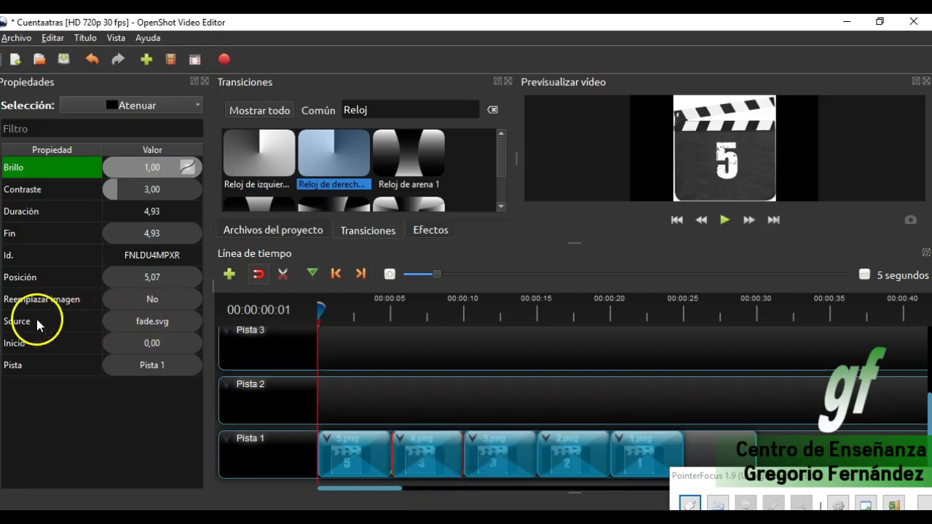
left_click(177, 323)
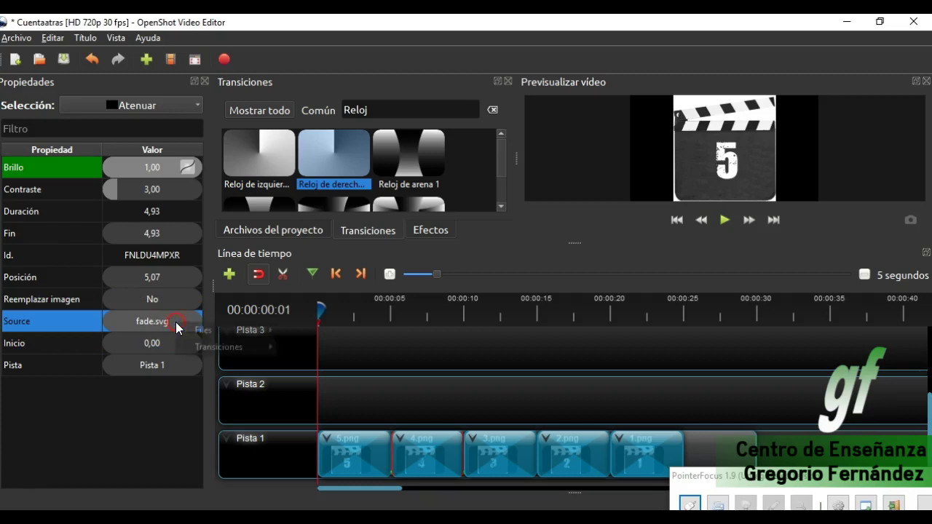
mouse_move(226, 348)
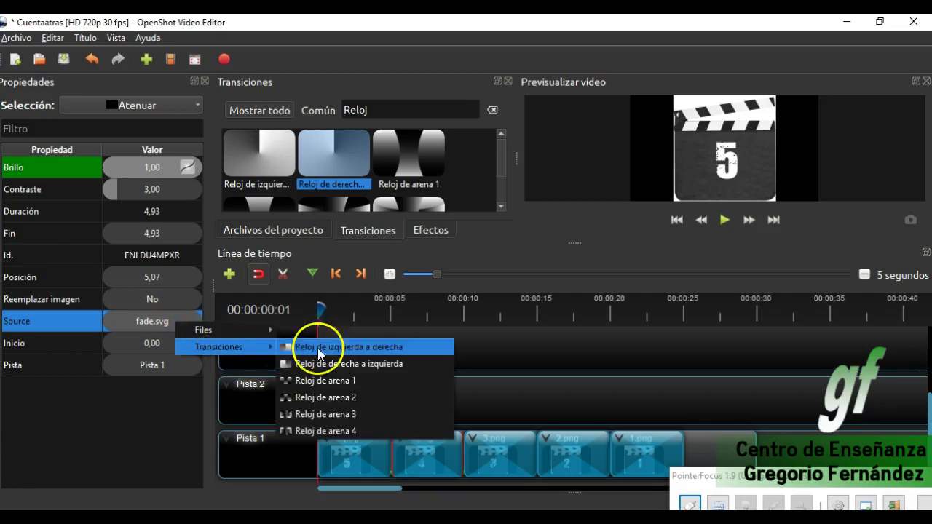
left_click(359, 363)
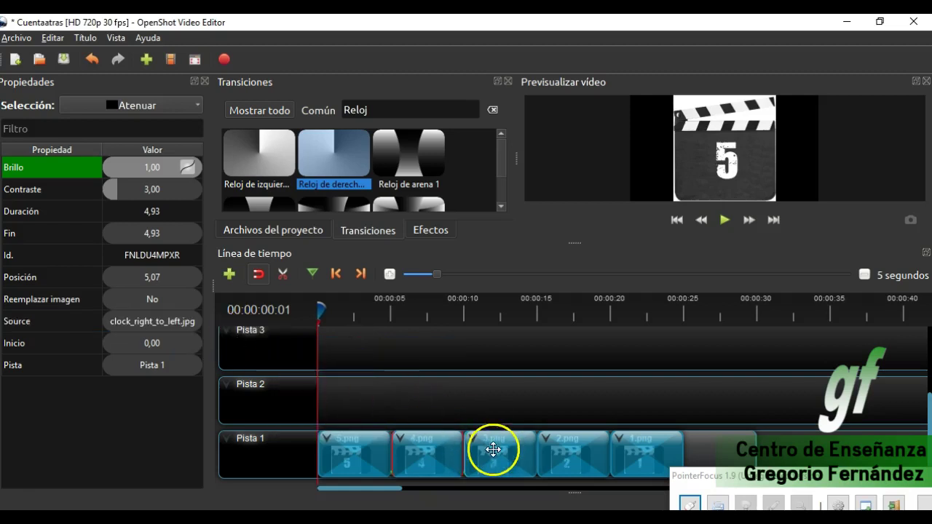
Change the source of the fade transition over the 3.png clip to Reloj de derecha a izquierda.
left_click(493, 449)
left_click(172, 320)
right_click(185, 324)
mouse_move(212, 345)
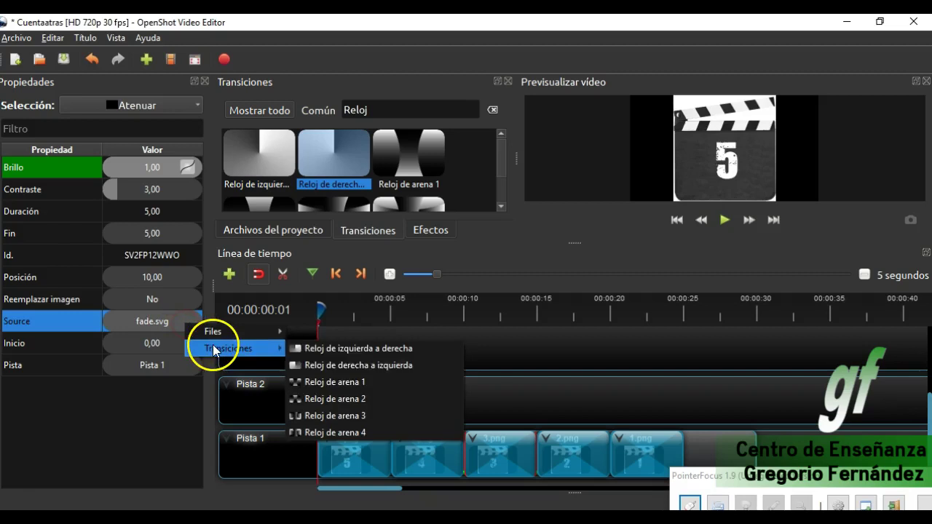
left_click(330, 366)
Replace the fade over the 2.png clip with Reloj de derecha a izquierda as the transition source.
left_click(567, 443)
left_click(174, 323)
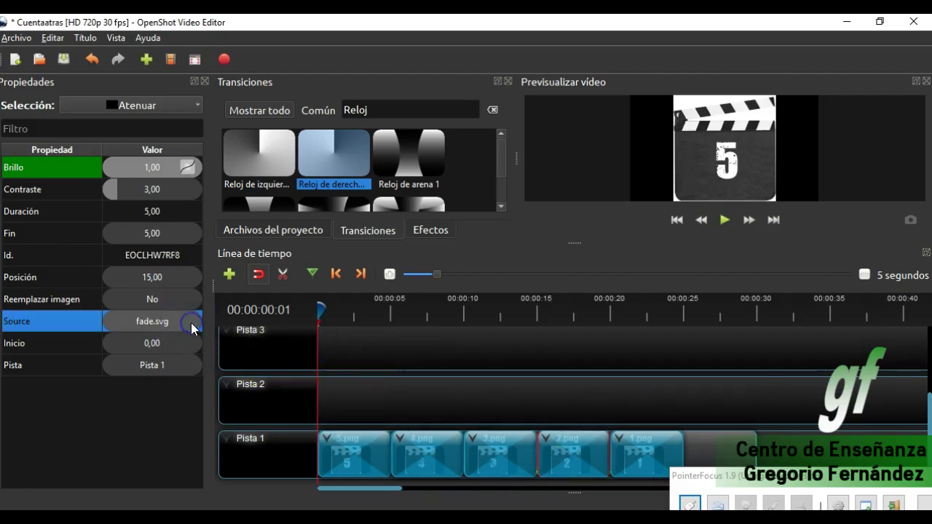
right_click(190, 322)
mouse_move(216, 343)
left_click(358, 365)
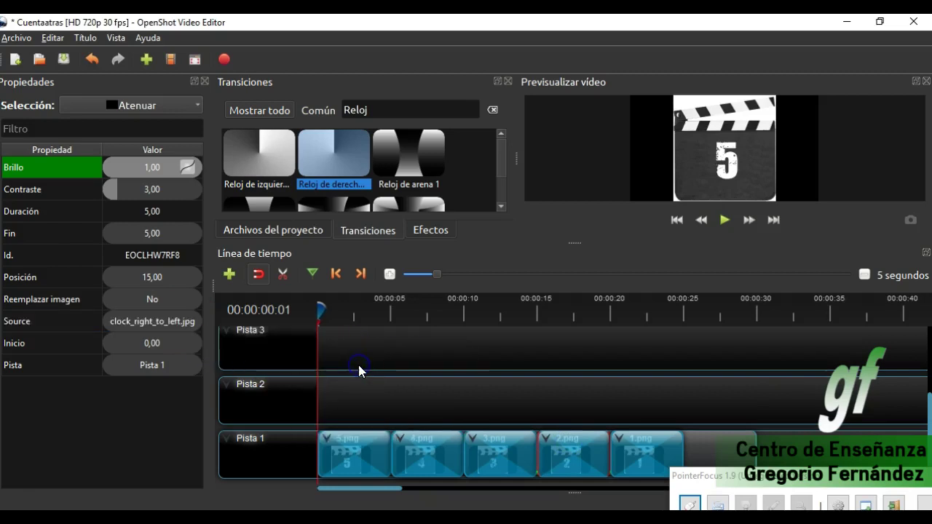
Set the source of the fade transition over the 1.png clip to Reloj de derecha a izquierda.
left_click_drag(575, 428, 630, 440)
right_click(617, 439)
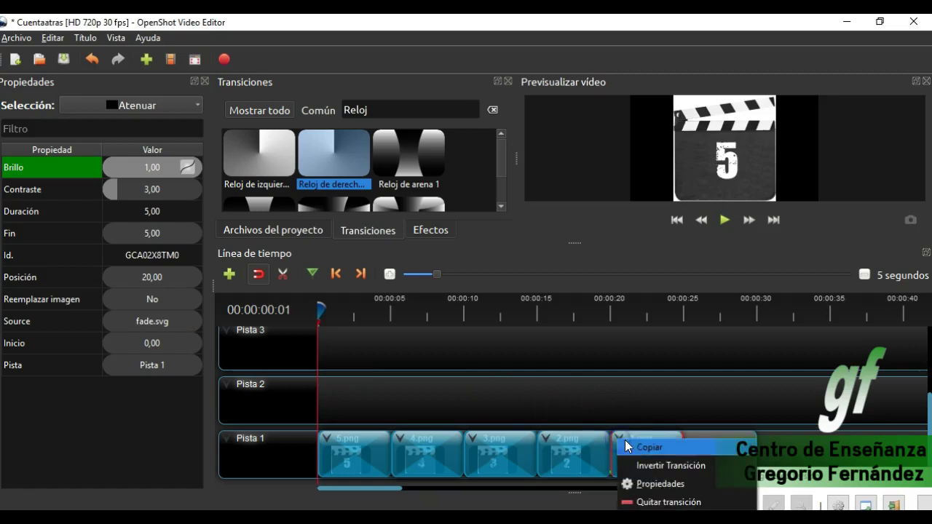
mouse_move(649, 443)
key("Escape")
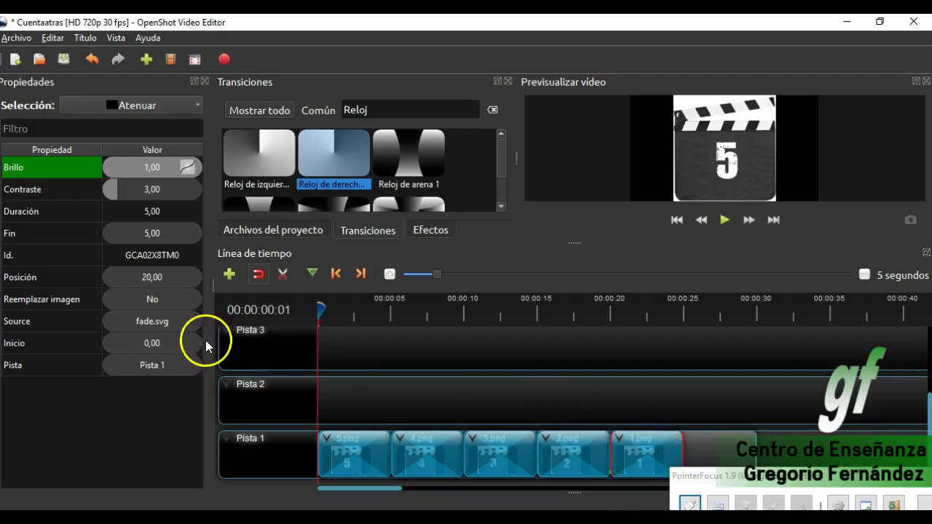
right_click(181, 329)
mouse_move(212, 351)
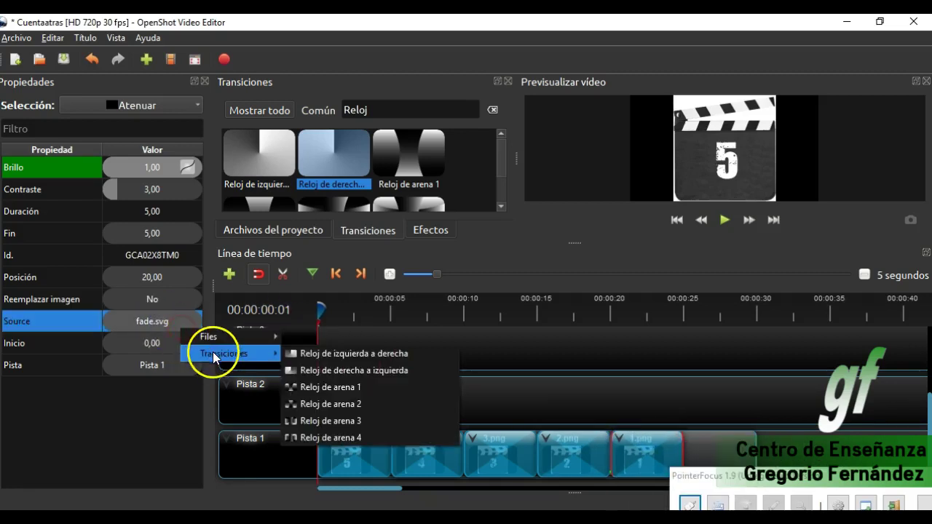
left_click(339, 370)
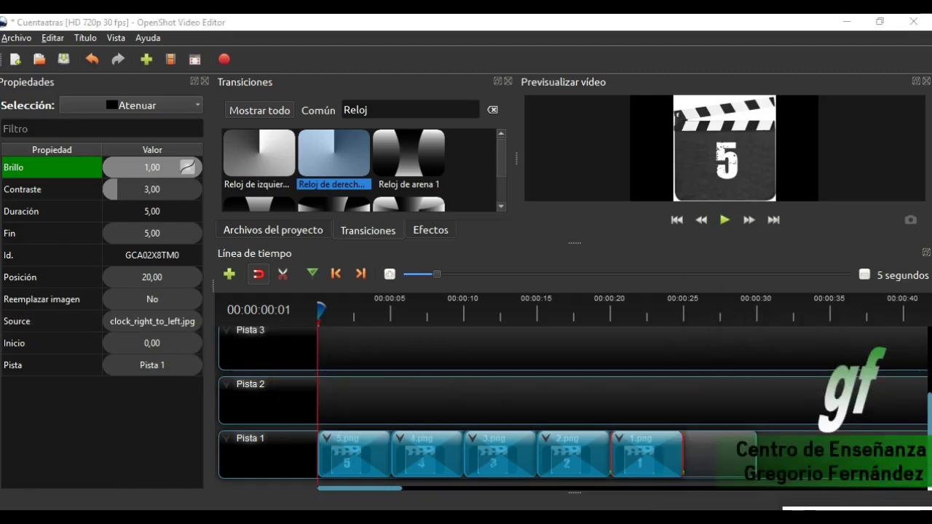
Play the countdown from the start in the video preview and save the project.
left_click(724, 220)
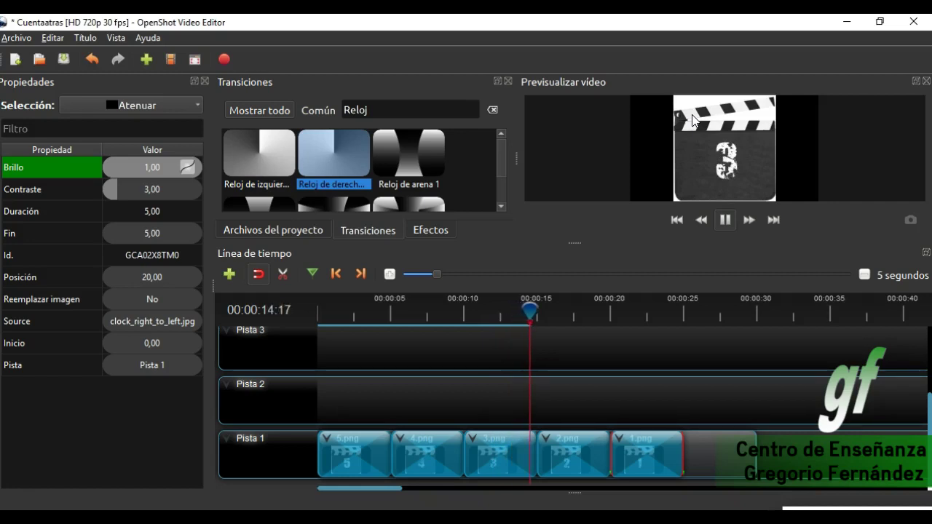
key("ctrl+s")
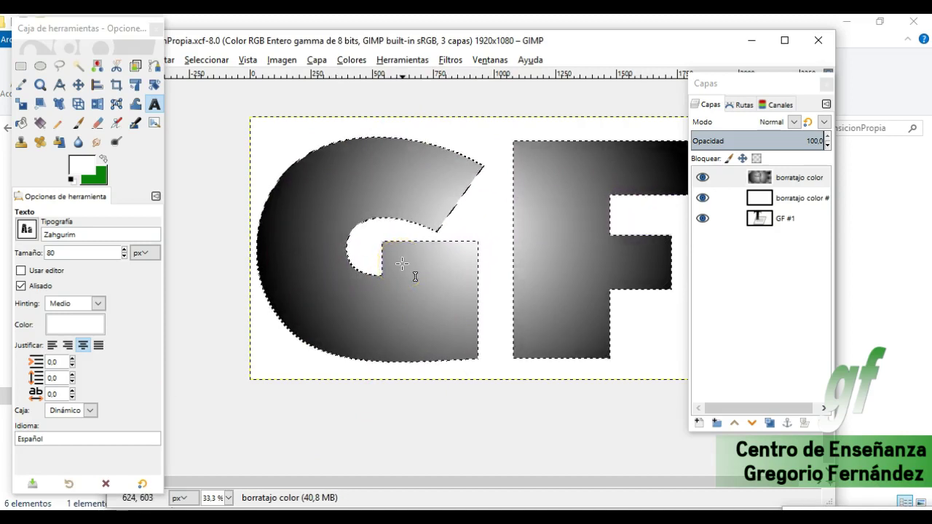
Examine the grayscale gradient in the GF letters image in GIMP and switch back to OpenShot.
left_click_drag(383, 265, 440, 265)
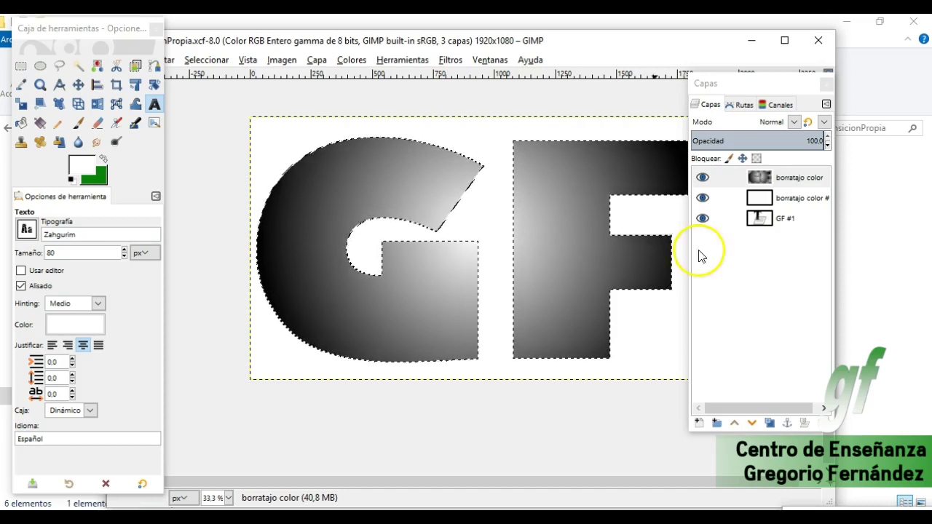
mouse_move(500, 519)
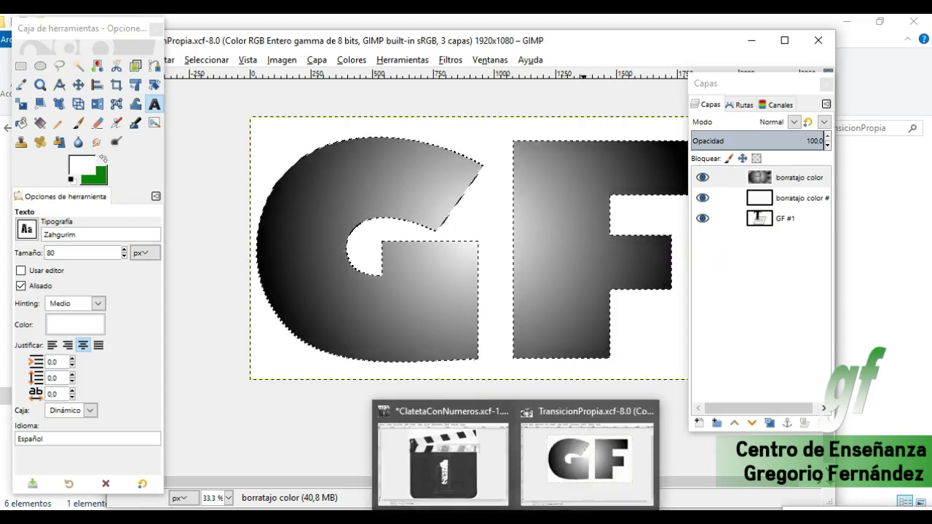
left_click(578, 472)
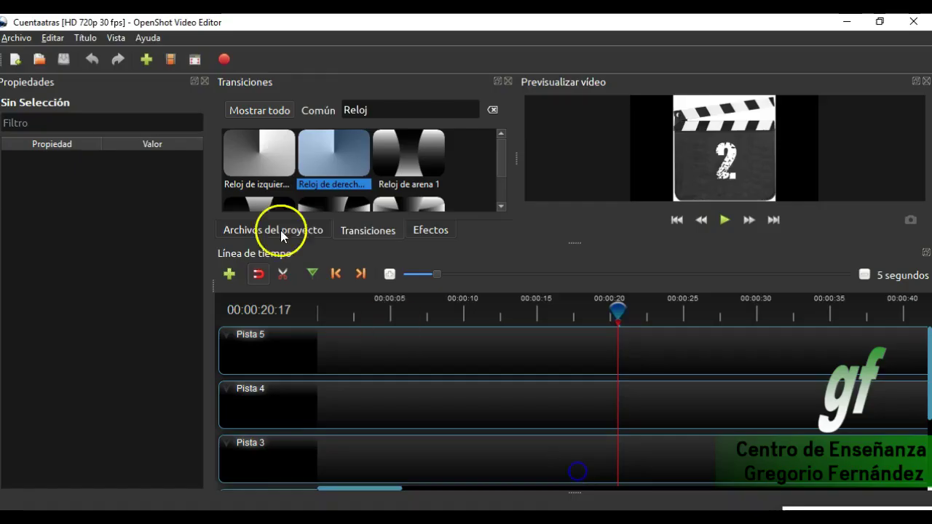
Create a new empty project.
left_click(15, 37)
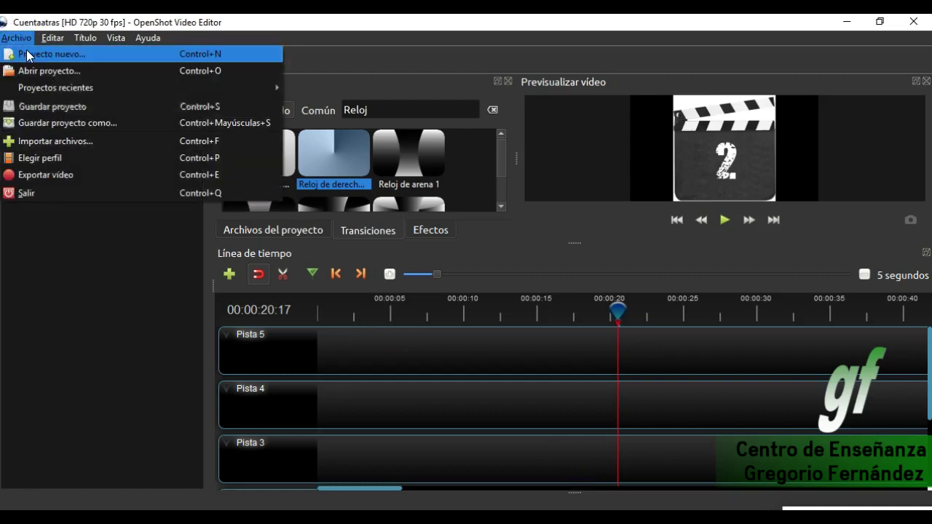
left_click(26, 54)
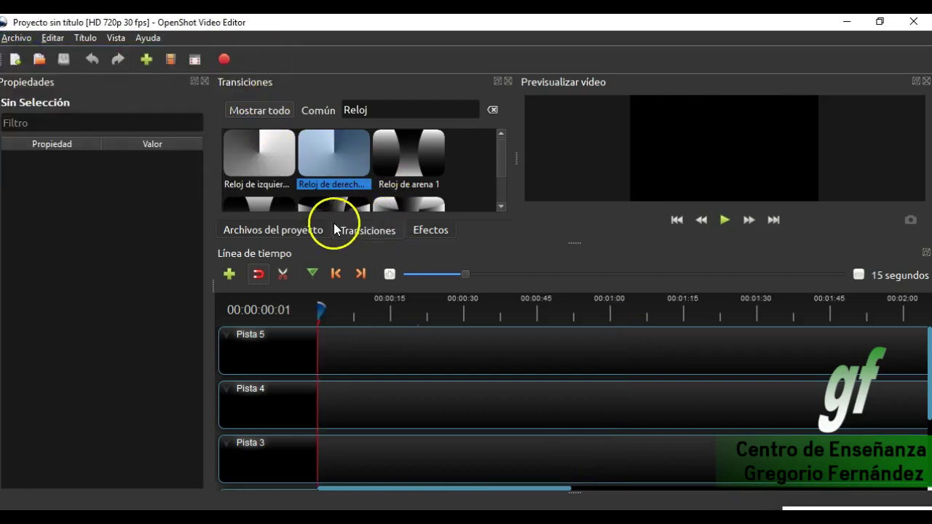
Start saving the project under a new name and create the folder Ejer04-TransicionPropia in OpenShot2019 on drive D.
left_click(17, 37)
left_click(54, 122)
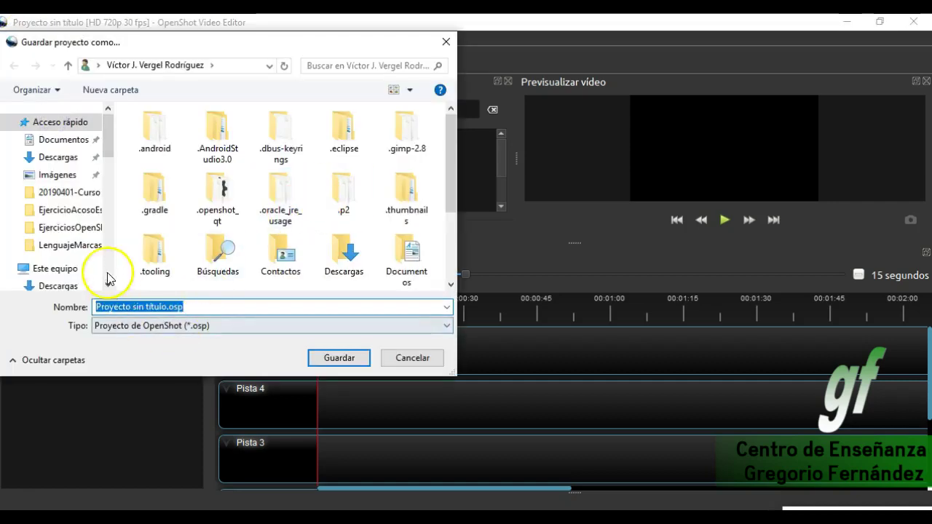
scroll(104, 270, "down", 4)
left_click(86, 234)
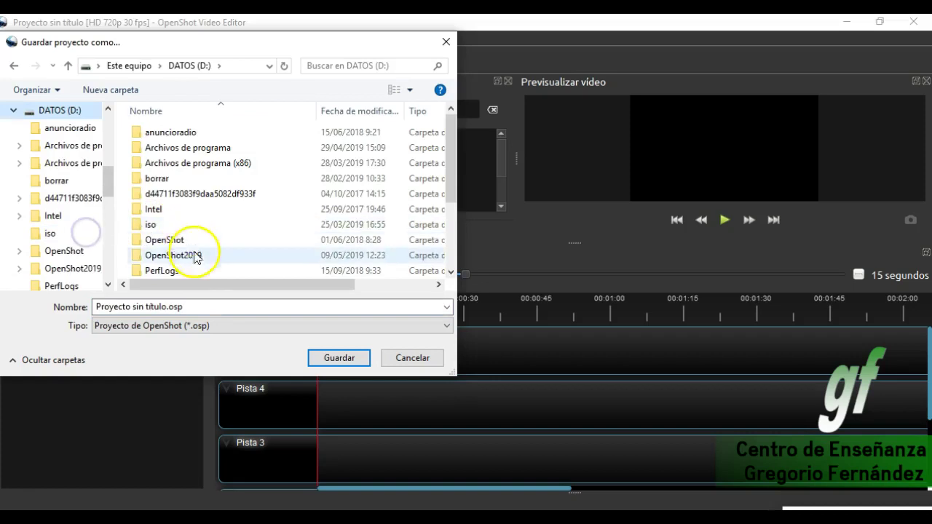
scroll(196, 240, "down", 3)
double_click(182, 150)
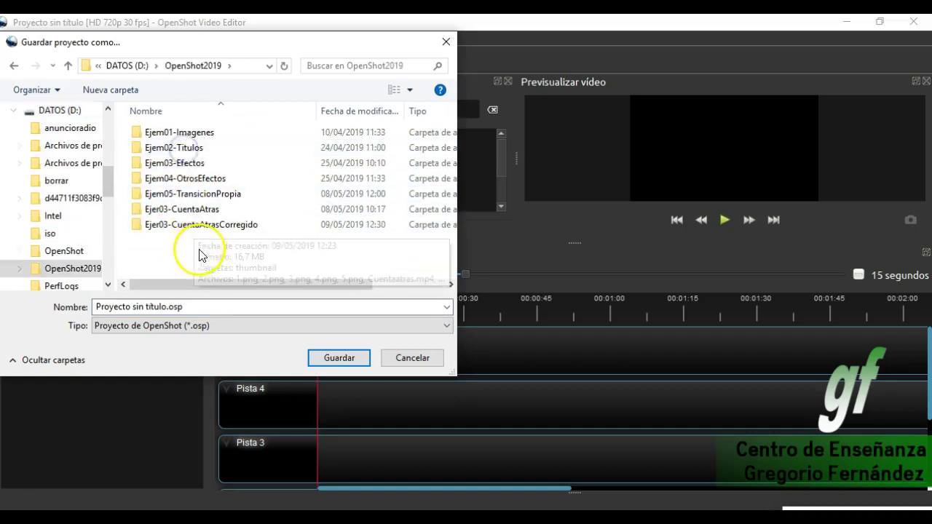
left_click(123, 93)
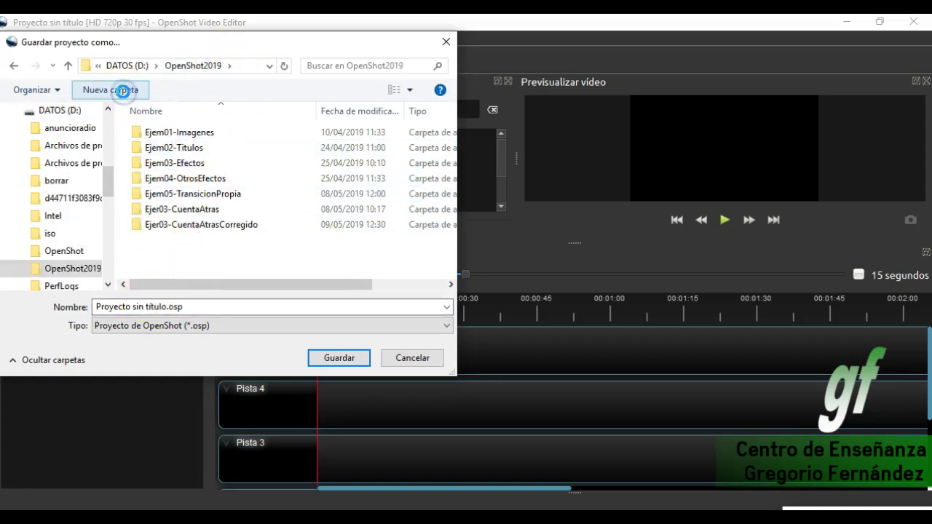
type("Ejer04-TransicionPropia")
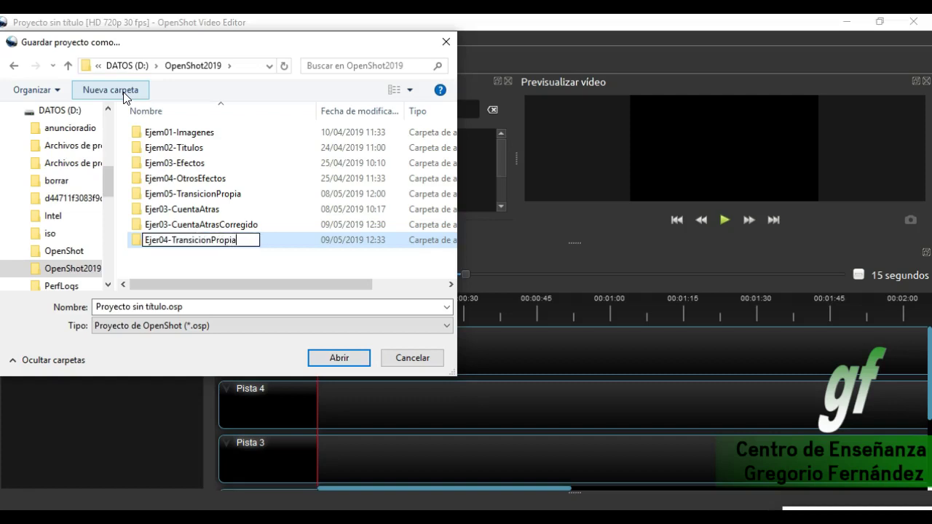
key("Return")
Save the project as TransicionPropia inside the Ejer04-TransicionPropia folder.
key("Return")
triple_click(188, 309)
type("TransicionPropia")
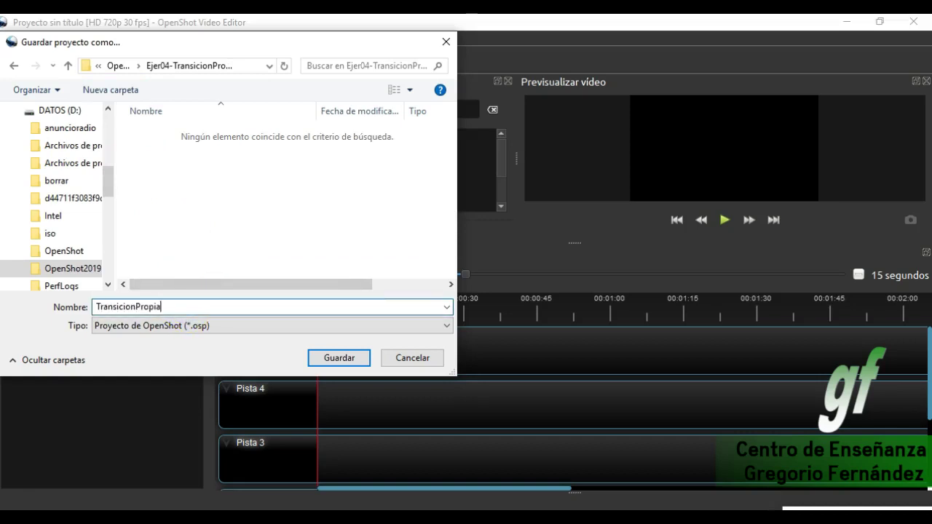
key("Return")
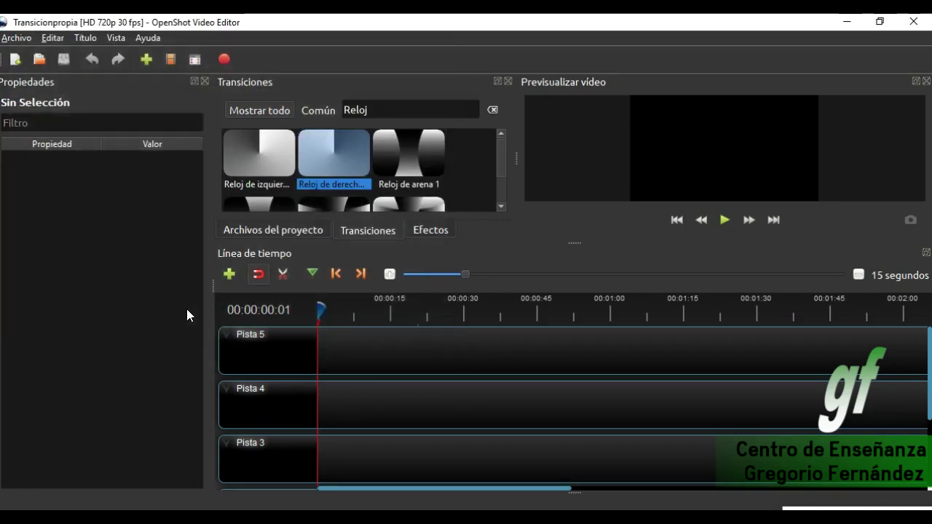
Change the window layout to the simple view (Vista sencilla).
left_click(117, 38)
mouse_move(288, 89)
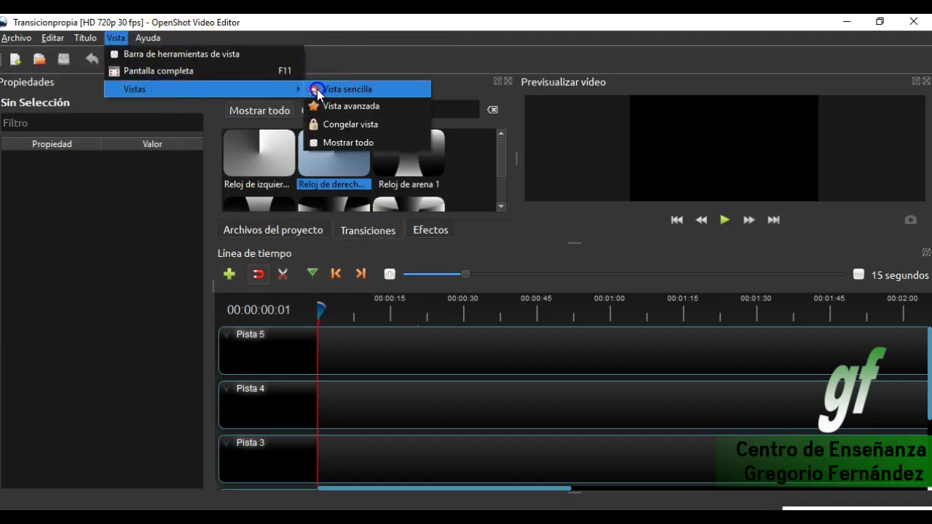
left_click(317, 90)
Switch to File Explorer and copy Cuentaatras.mp4 from Ejer03-CuentaAtrasCorregido into the Ejer04-TransicionPropia folder.
key("alt+Tab")
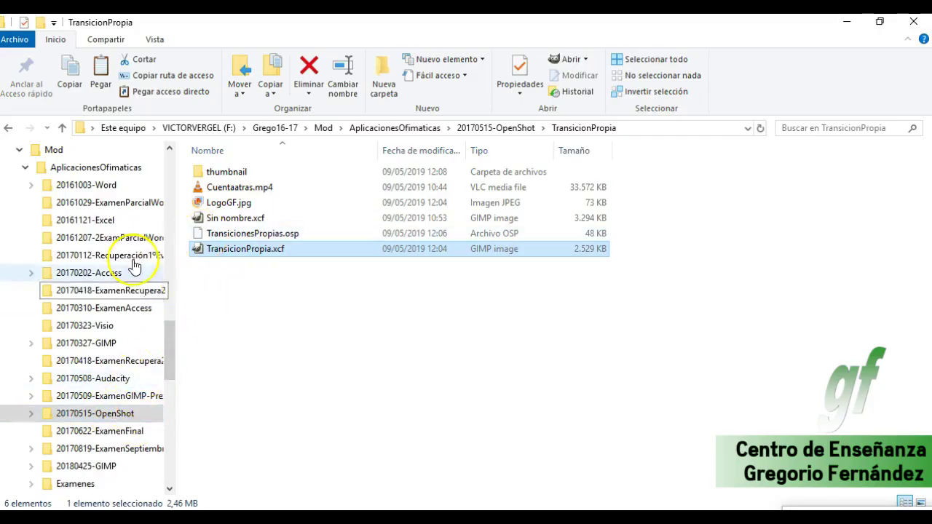
scroll(131, 255, "up", 10)
scroll(114, 191, "up", 5)
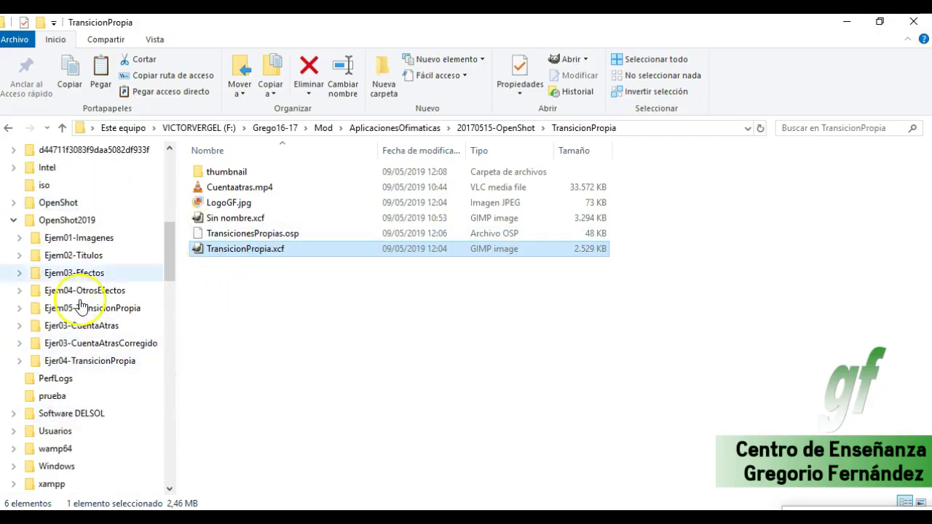
left_click(69, 220)
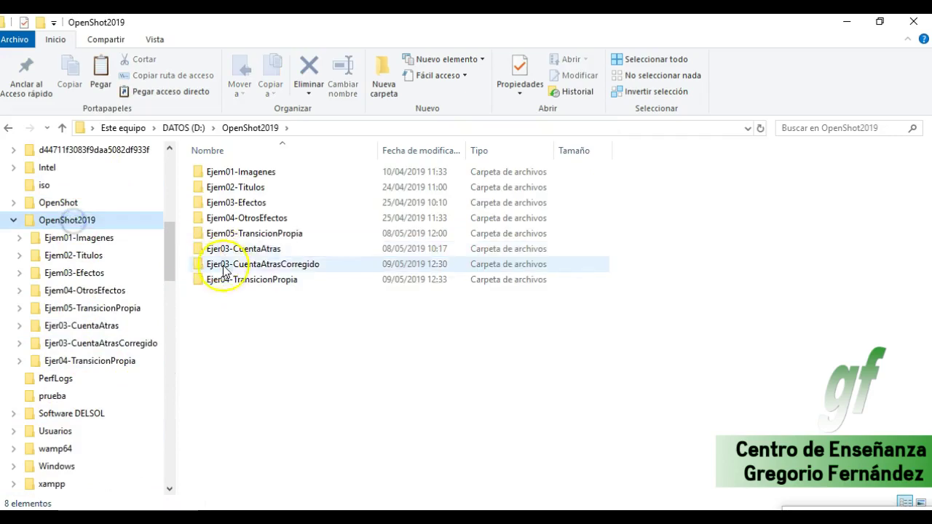
double_click(267, 265)
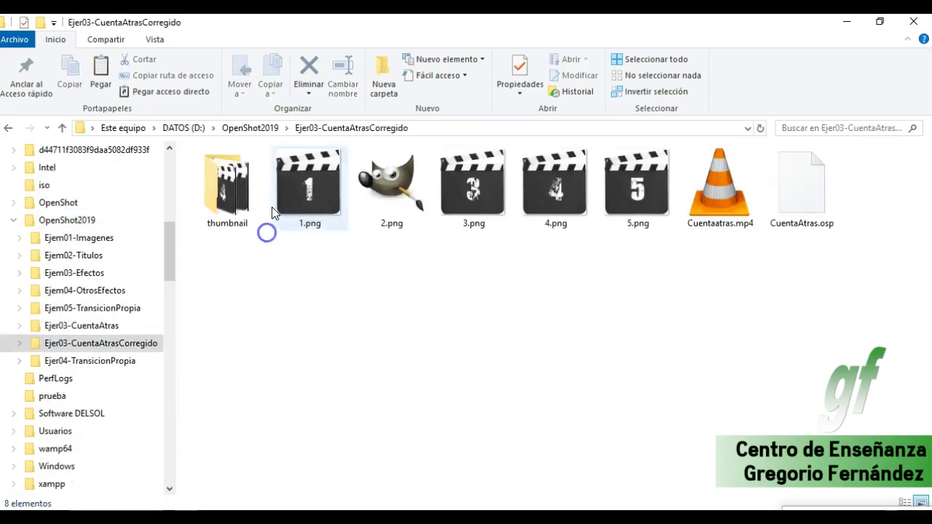
left_click(730, 208)
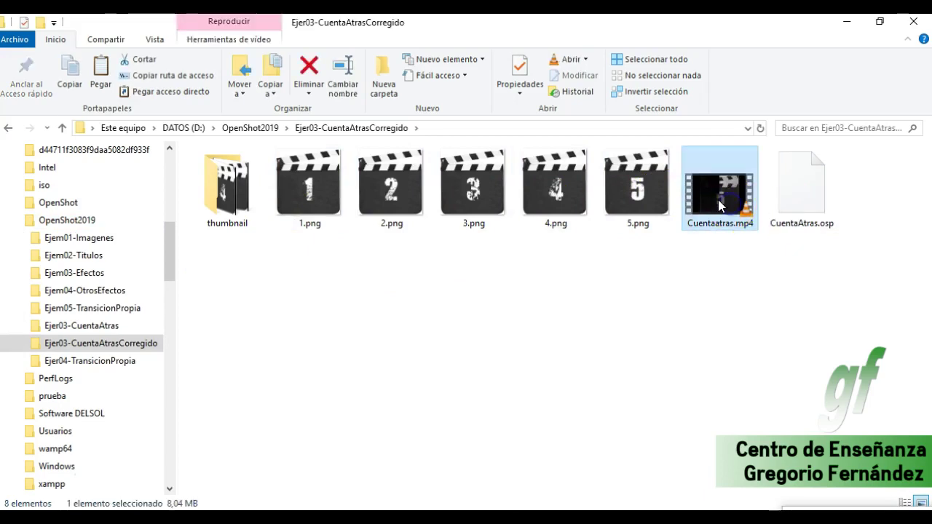
left_click(111, 367)
right_click(243, 230)
left_click(297, 325)
Import the copied Cuentaatras.mp4 from the Ejer04-TransicionPropia folder into the OpenShot project files.
left_click(241, 186)
key("alt+Tab")
left_click_drag(257, 293, 128, 236)
Place Cuentaatras.mp4 at the start of Pista 1 with a 3-second timeline scale, and show the available transitions.
scroll(197, 426, "down", 5)
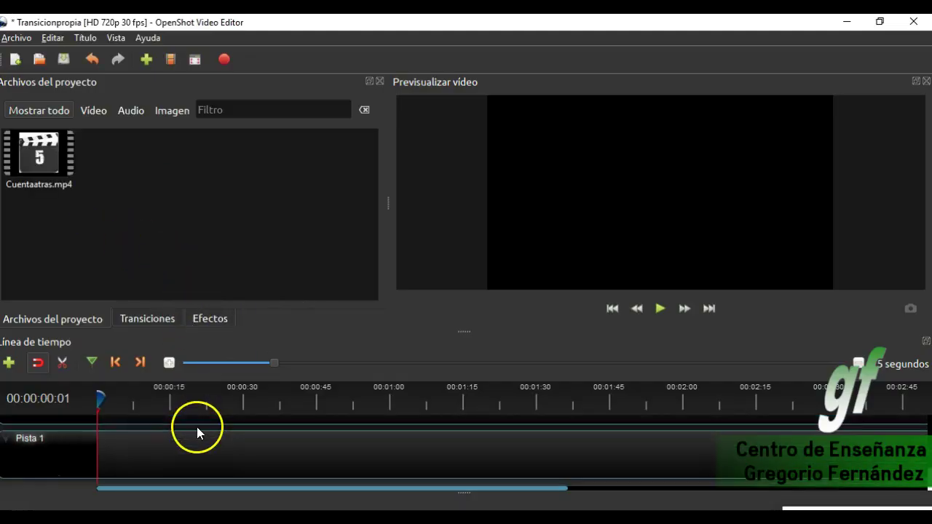
left_click_drag(35, 164, 92, 456)
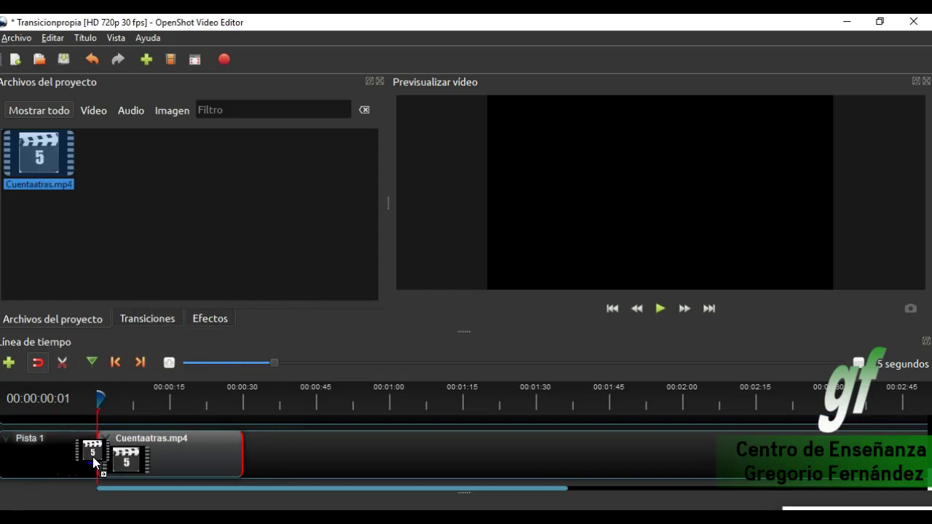
scroll(237, 466, "up", 5, "ctrl")
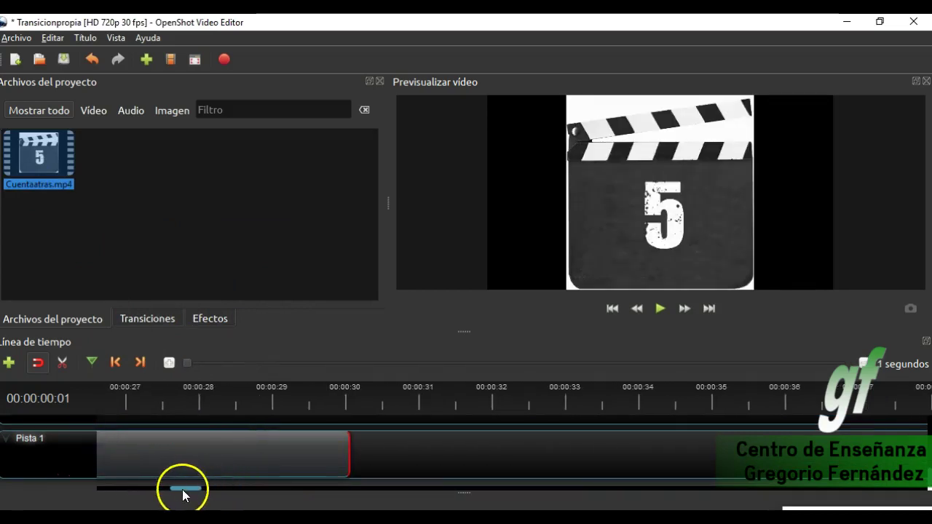
left_click_drag(183, 488, 92, 493)
scroll(203, 468, "down", 3, "ctrl")
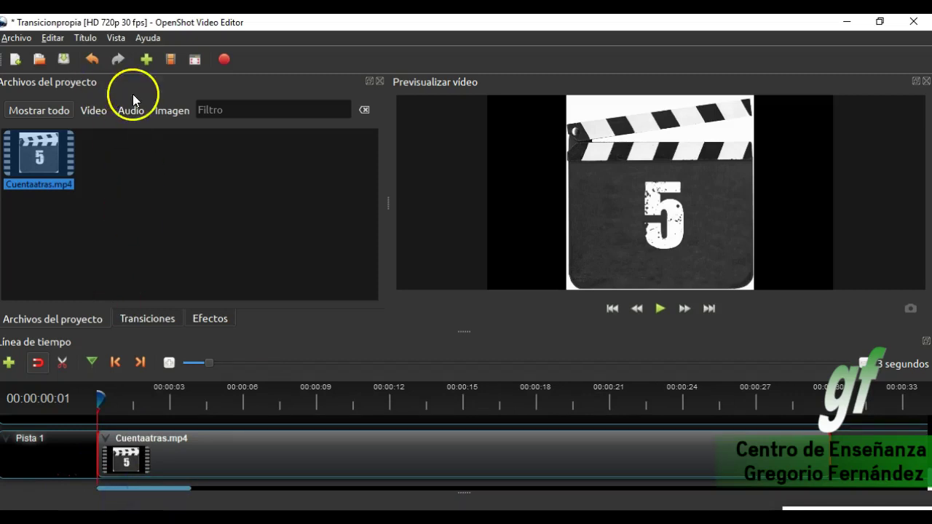
left_click(151, 324)
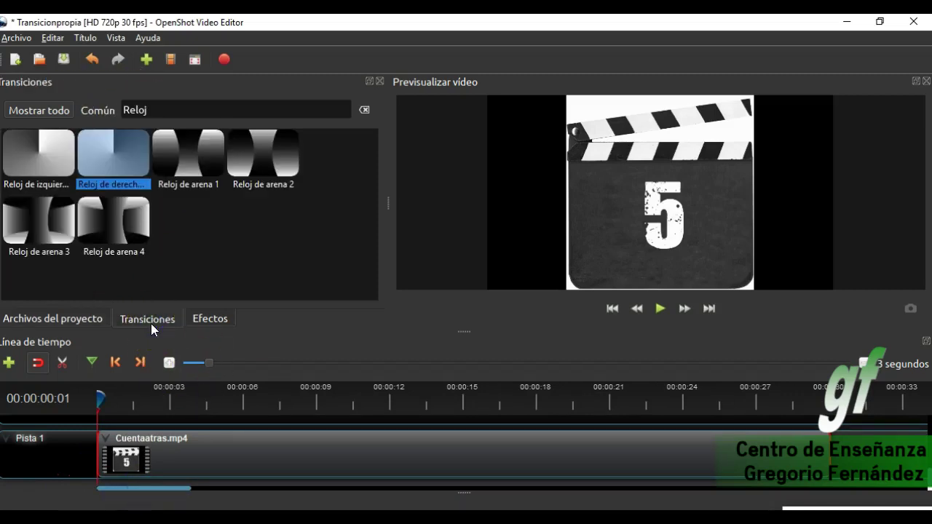
Switch to the TransicionPropia.xcf image in GIMP and start exporting it.
key("alt+Tab")
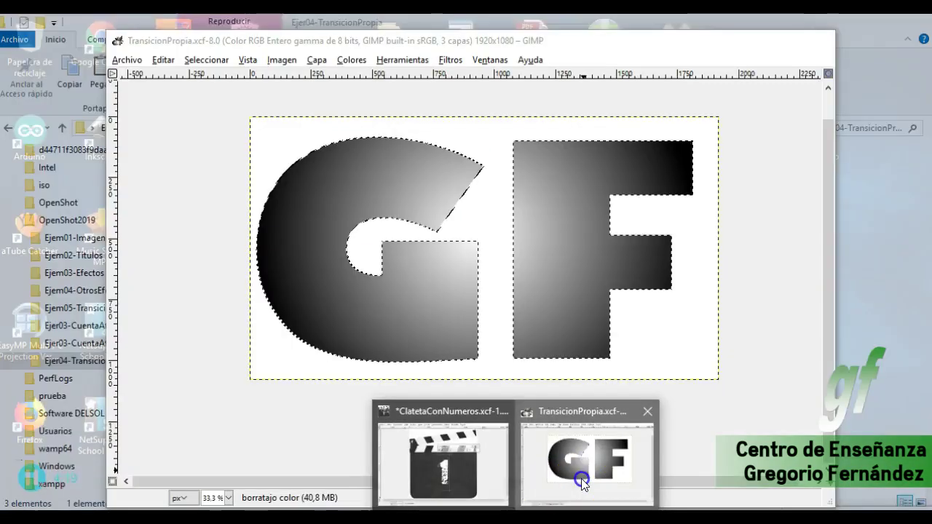
left_click(561, 437)
left_click_drag(181, 37, 276, 40)
left_click(217, 60)
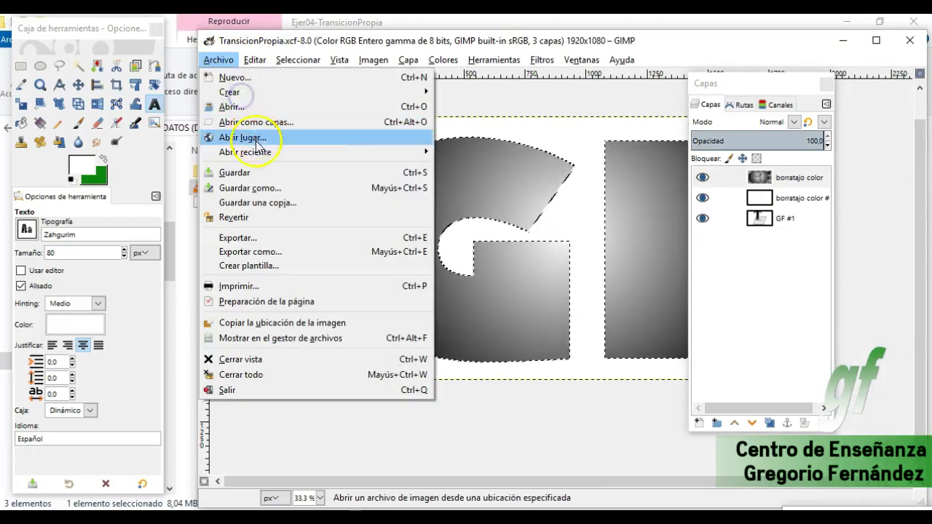
left_click(282, 251)
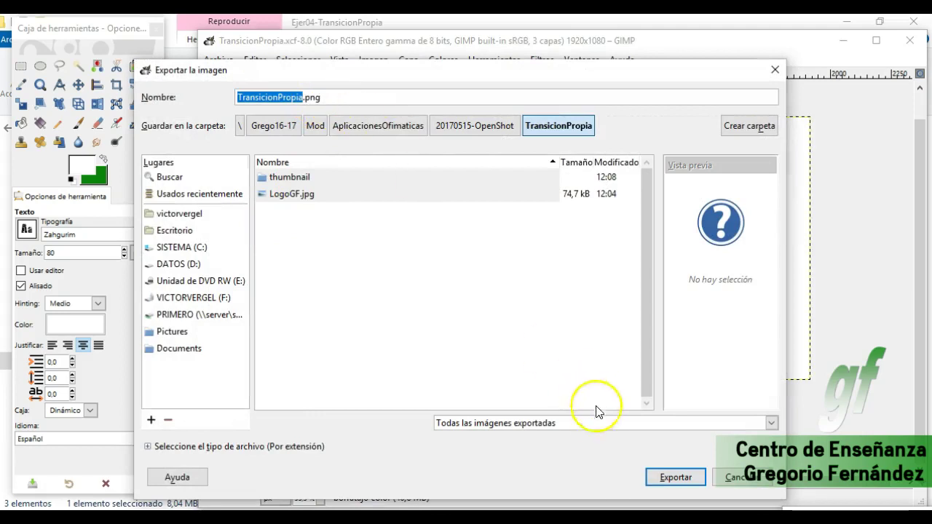
Set the export file filter to Imagen JPEG and name the exported image LogoGF.png.
left_click(597, 422)
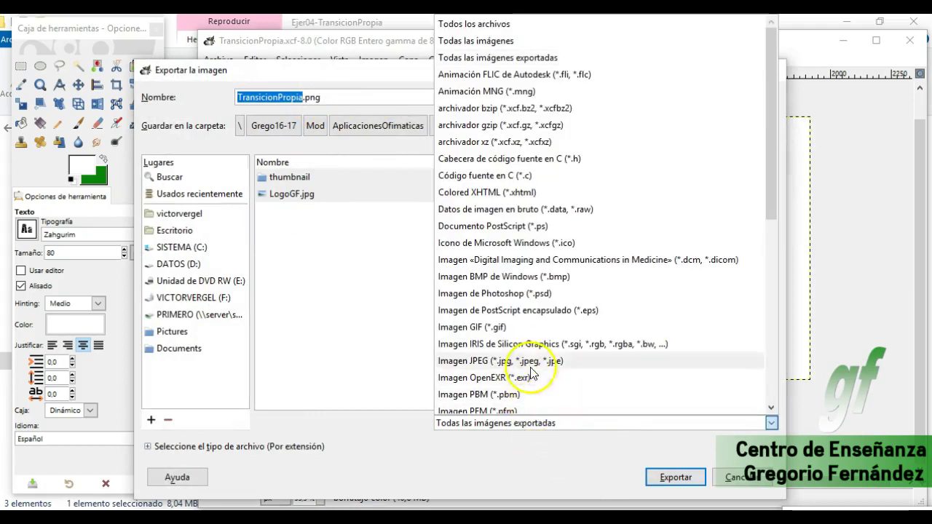
scroll(535, 364, "down", 4)
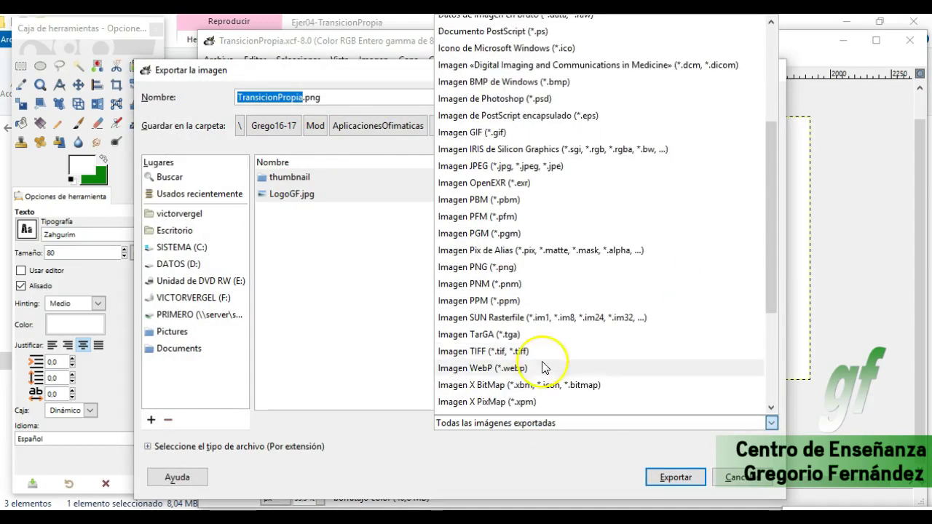
scroll(543, 368, "down", 3)
scroll(565, 381, "down", 1)
scroll(564, 384, "up", 2)
scroll(502, 186, "up", 1)
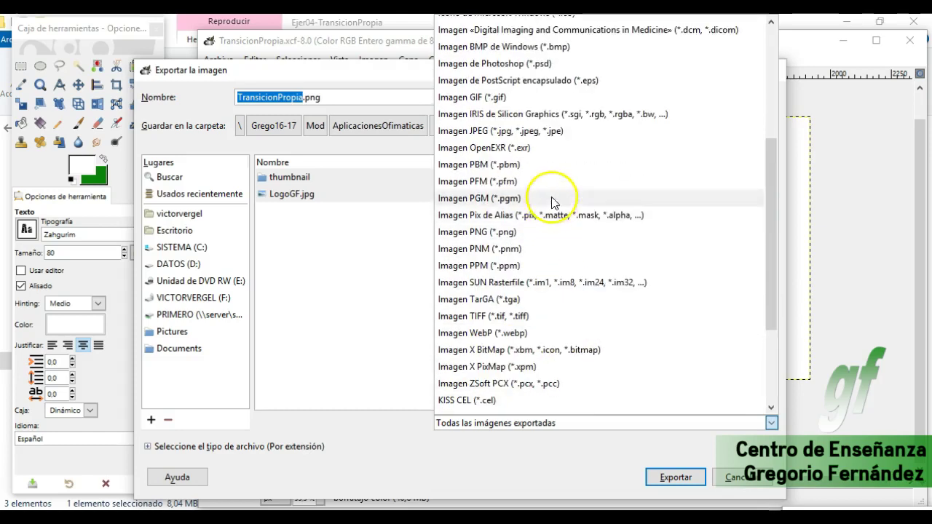
left_click(493, 129)
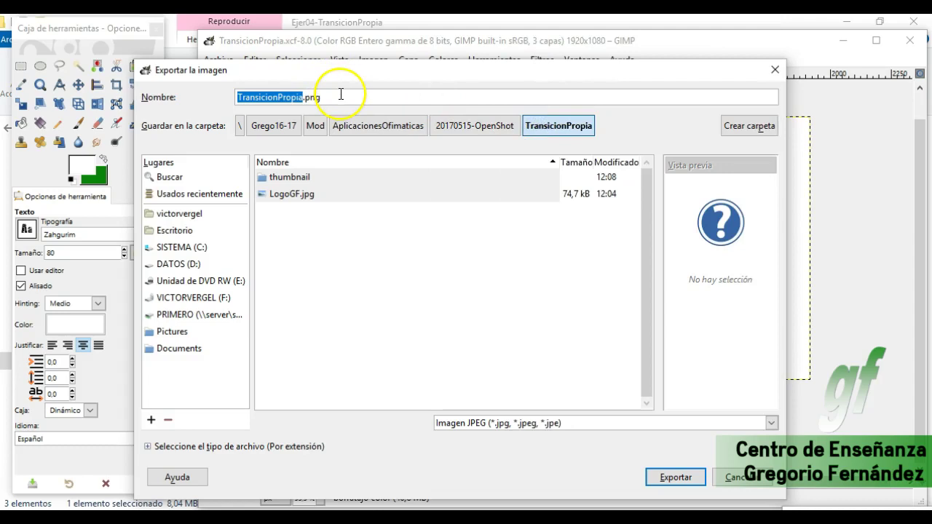
type("GF")
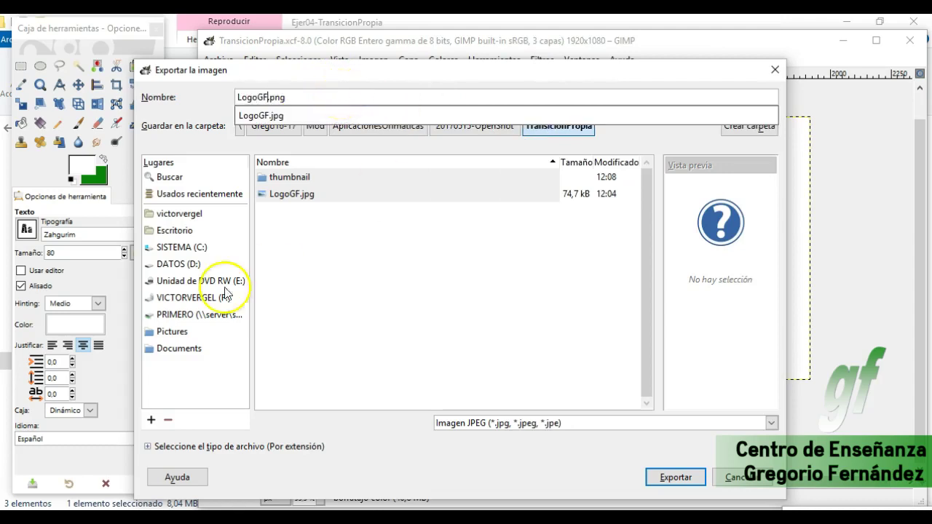
Export the image to the OpenShot2019\Ejer04-TransicionPropia folder on drive D.
left_click(177, 267)
left_click(181, 264)
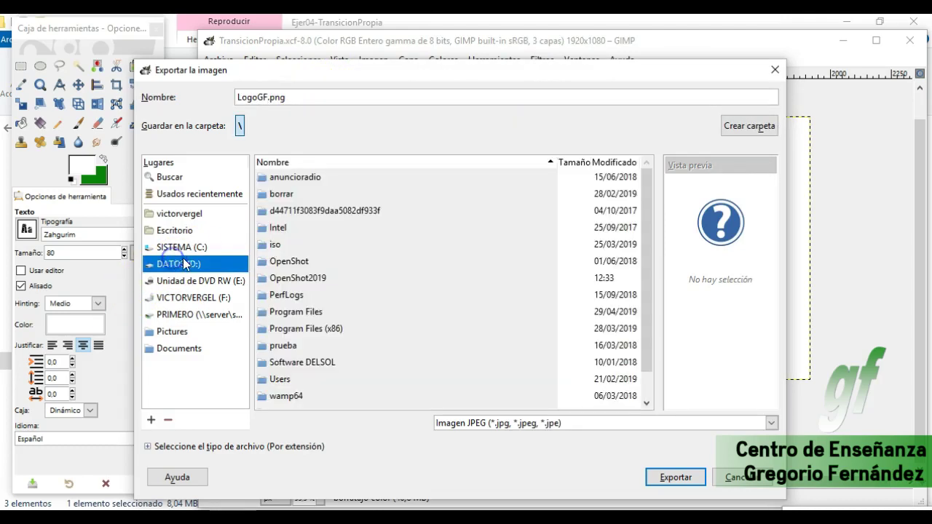
double_click(313, 283)
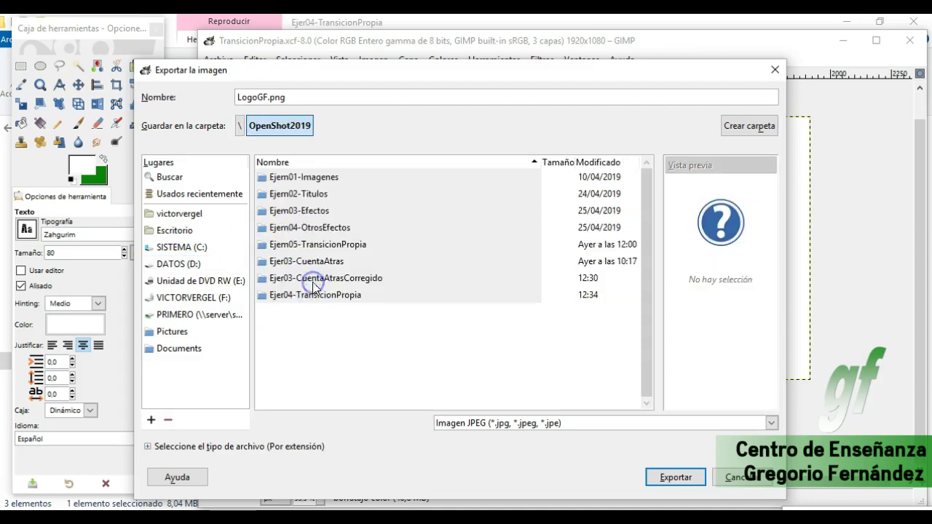
double_click(313, 291)
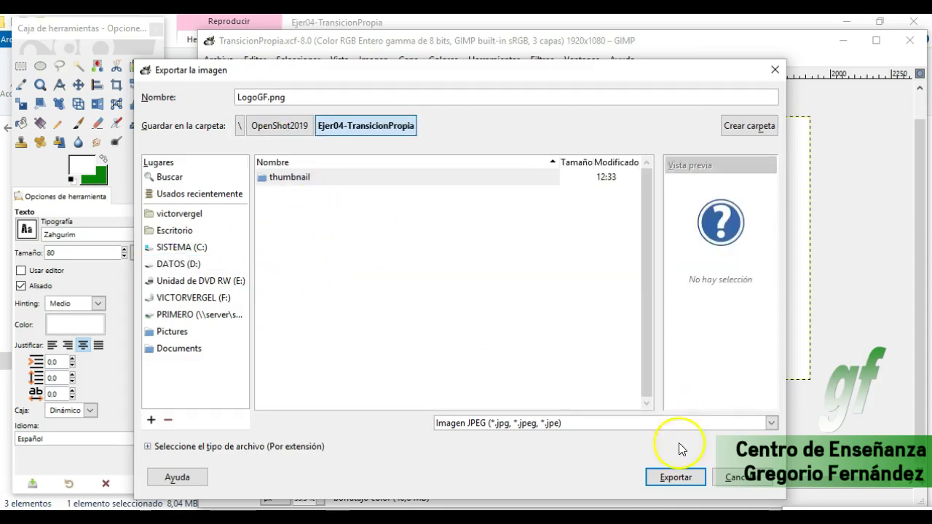
left_click(675, 477)
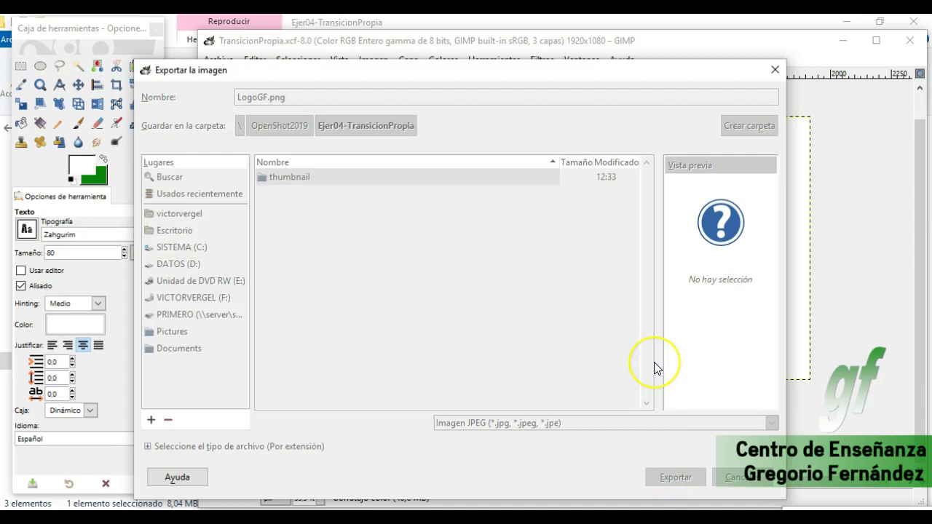
left_click(497, 426)
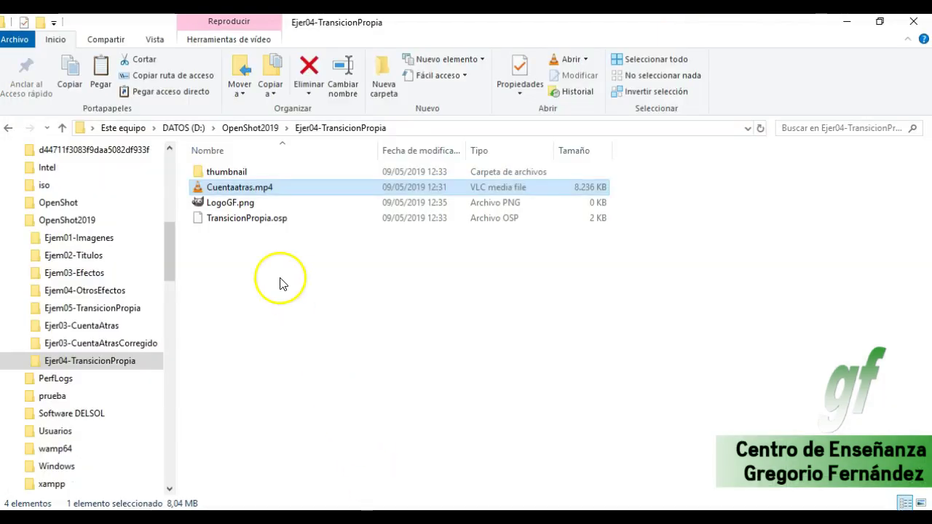
Look through Archivos de programa and Archivos de programa (x86) on drive C for the OpenShot installation folder.
left_click_drag(170, 244, 168, 204)
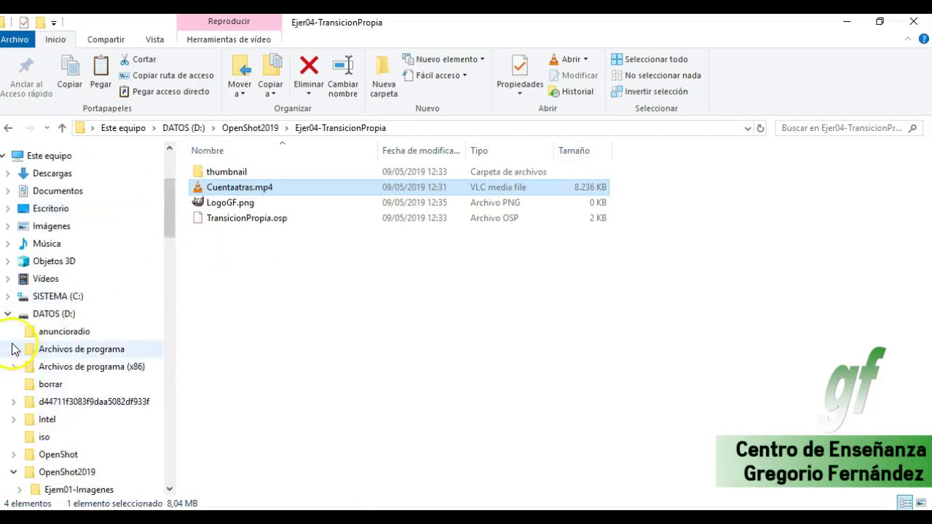
left_click(9, 298)
left_click(13, 273)
scroll(44, 335, "down", 4)
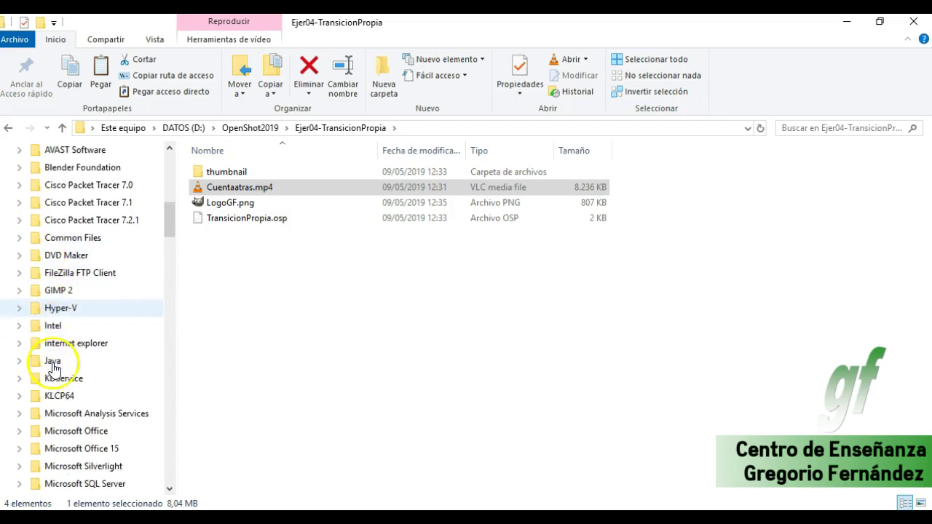
scroll(55, 375, "down", 2)
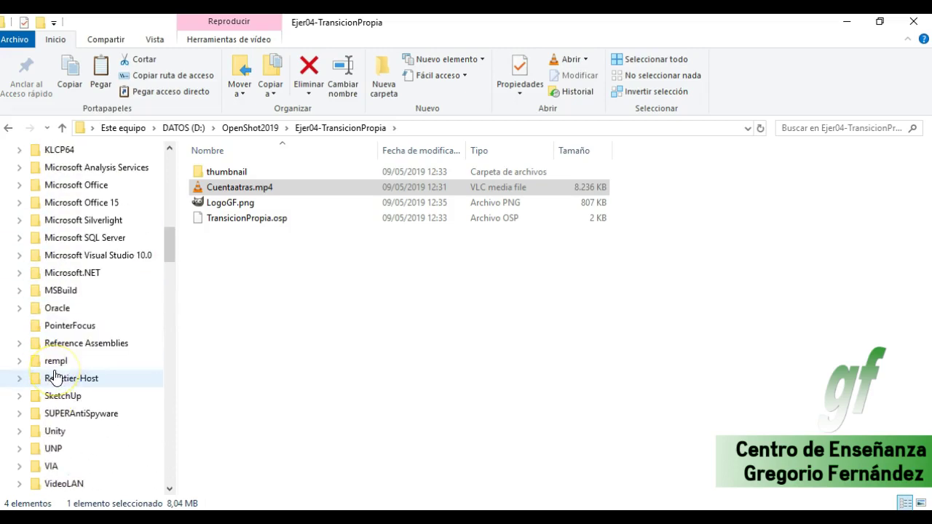
scroll(71, 328, "up", 5)
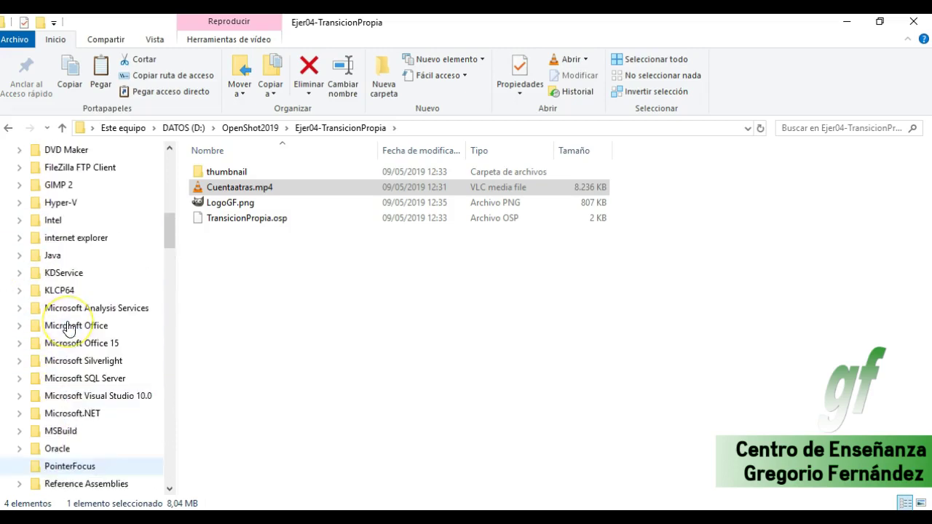
scroll(66, 251, "up", 3)
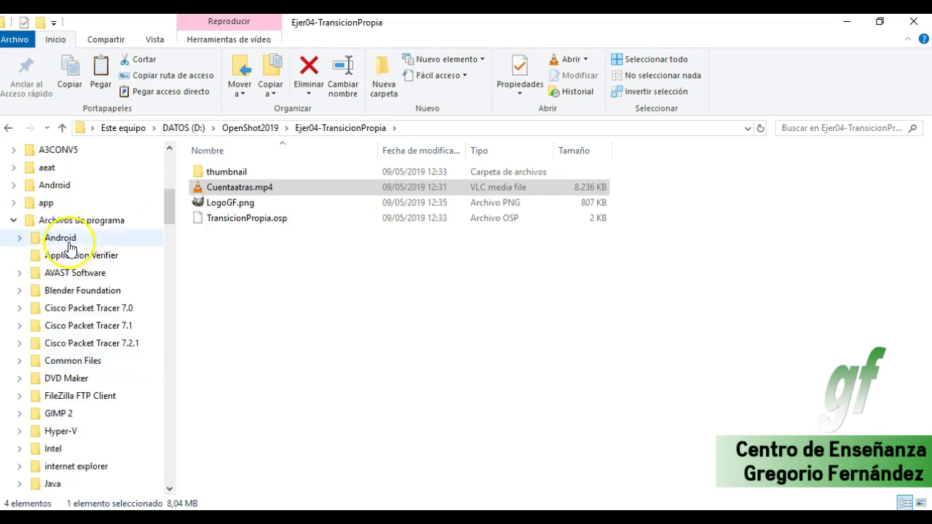
left_click(16, 220)
left_click(19, 236)
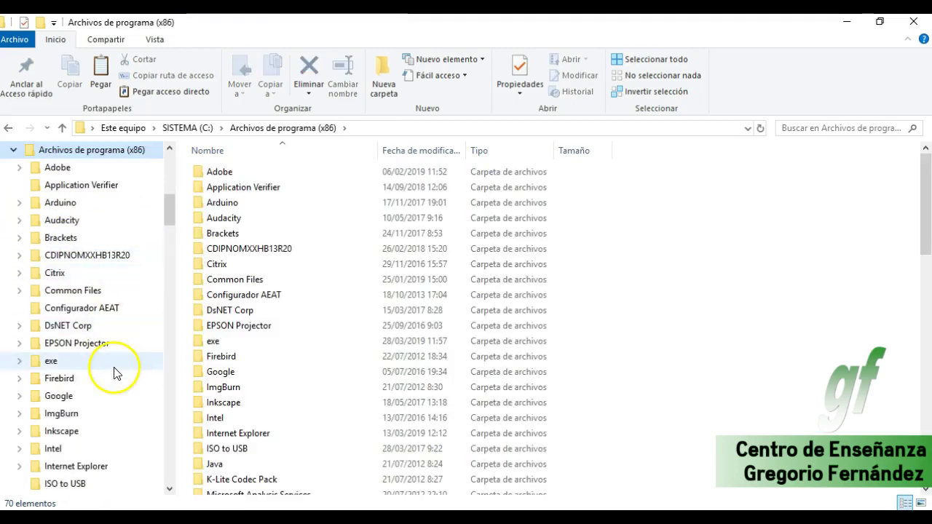
scroll(245, 443, "down", 8)
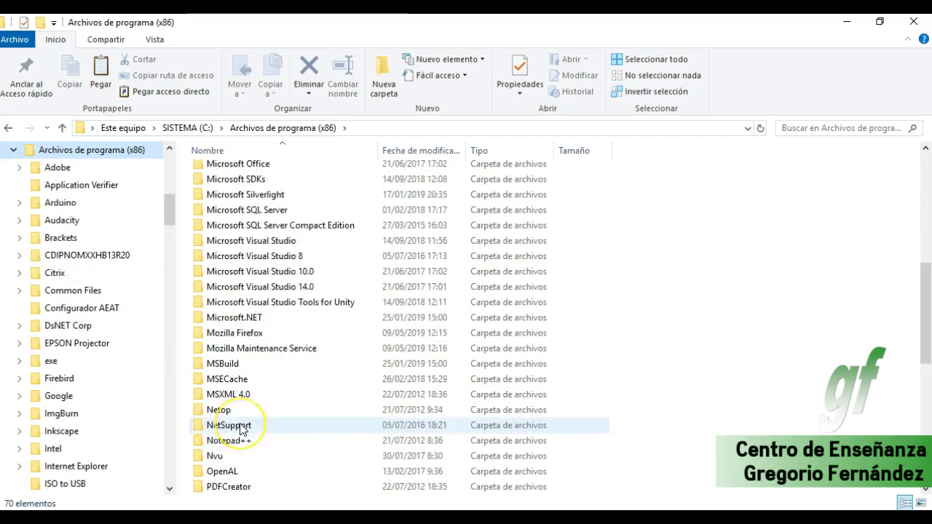
scroll(241, 429, "down", 2)
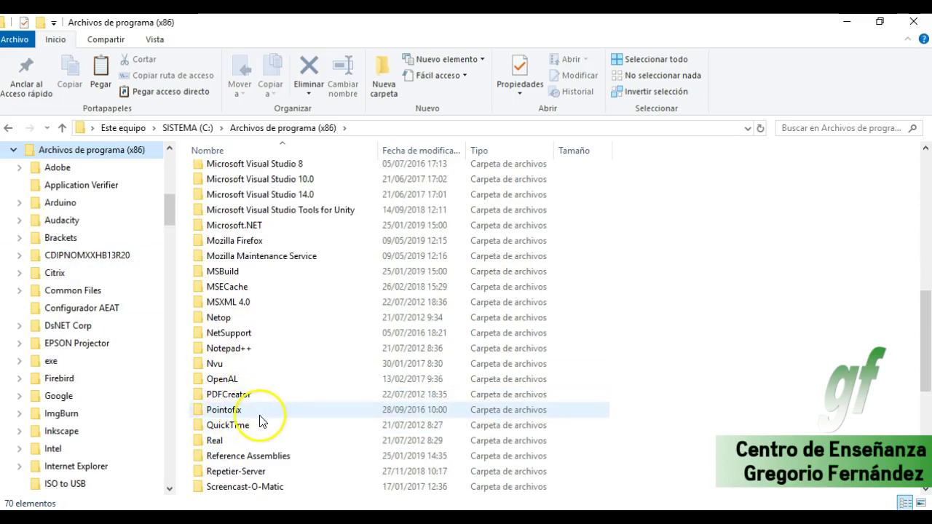
Open the OpenShotVideoEditor\transitions\extra folder on drive C.
left_click(13, 149)
scroll(78, 241, "up", 2)
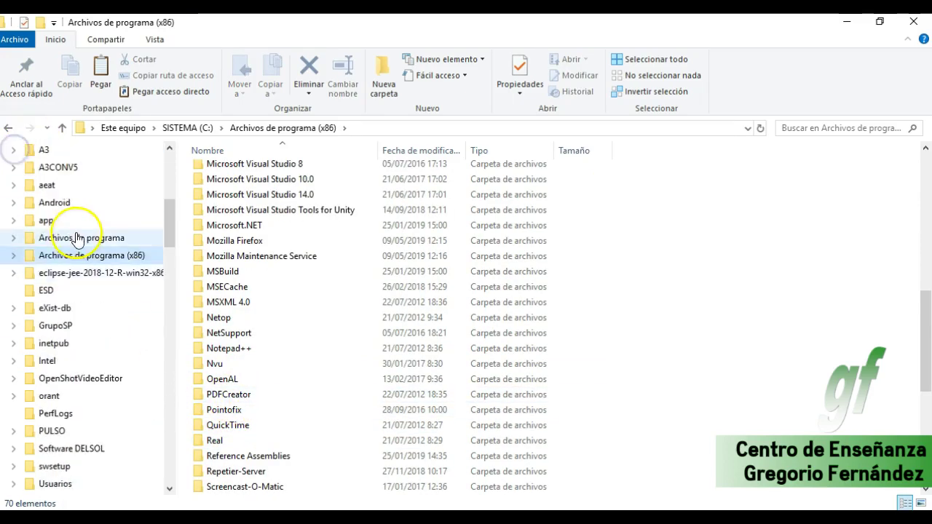
scroll(78, 241, "up", 3)
scroll(69, 291, "down", 2)
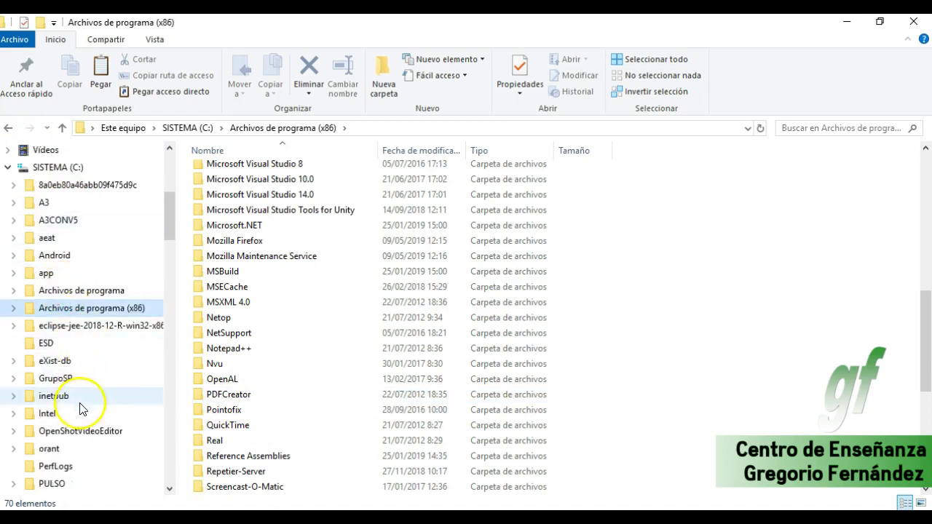
scroll(80, 409, "down", 1)
left_click(82, 396)
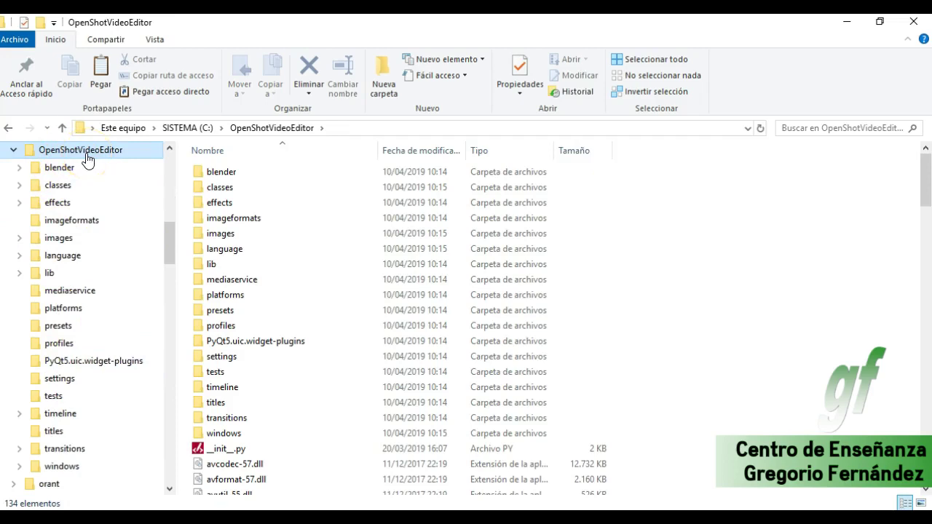
double_click(233, 423)
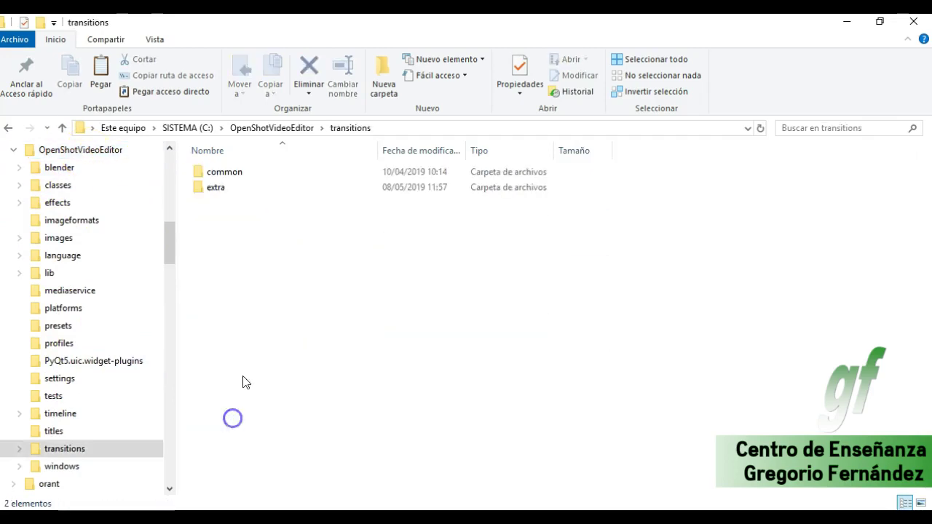
double_click(224, 193)
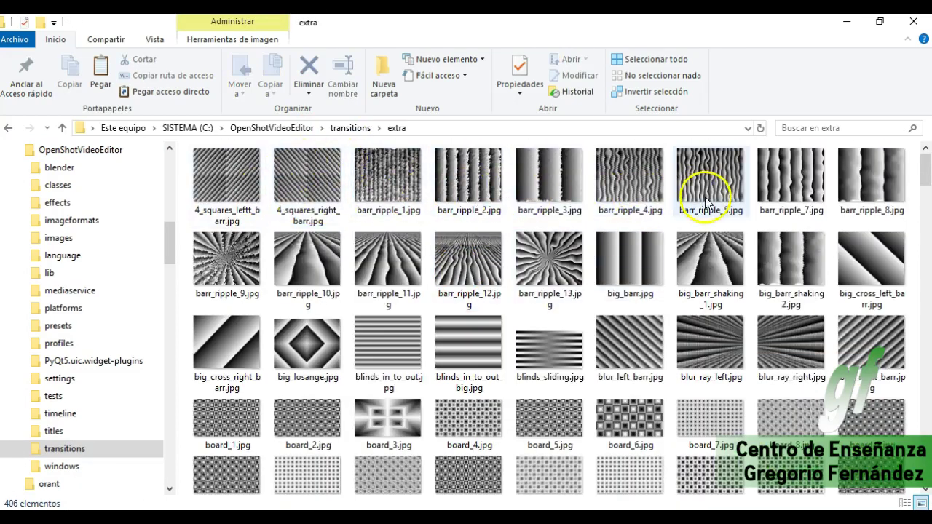
mouse_move(547, 182)
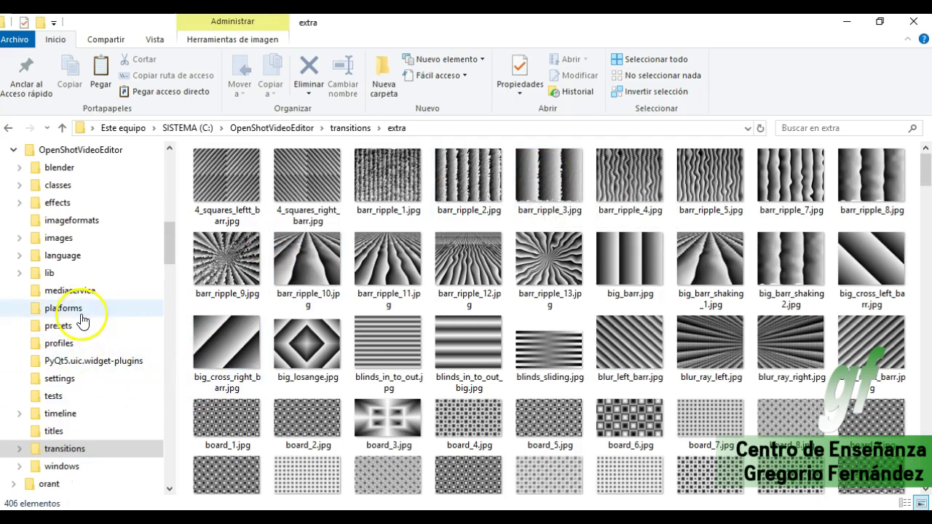
Go back to the OpenShot2019\Ejer04-TransicionPropia folder on drive D and select LogoGF.png.
scroll(80, 310, "down", 2)
scroll(146, 354, "down", 9)
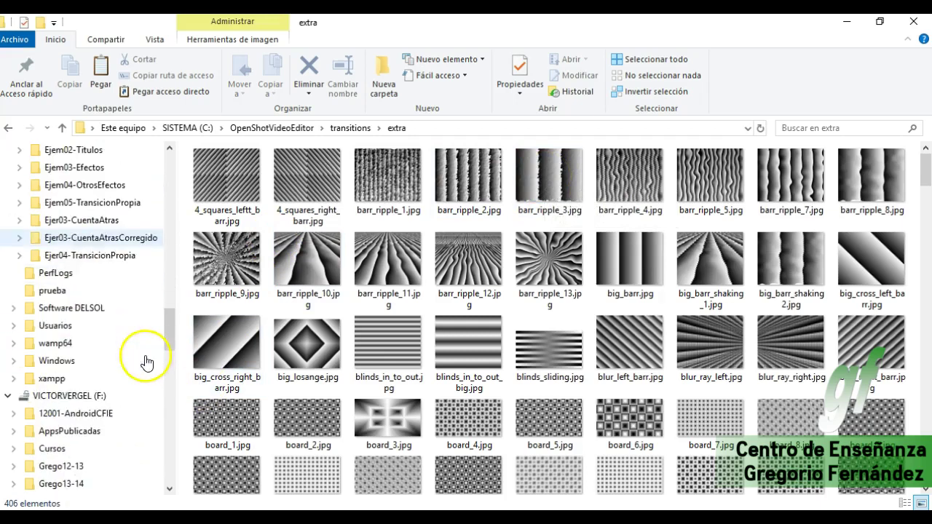
left_click(87, 256)
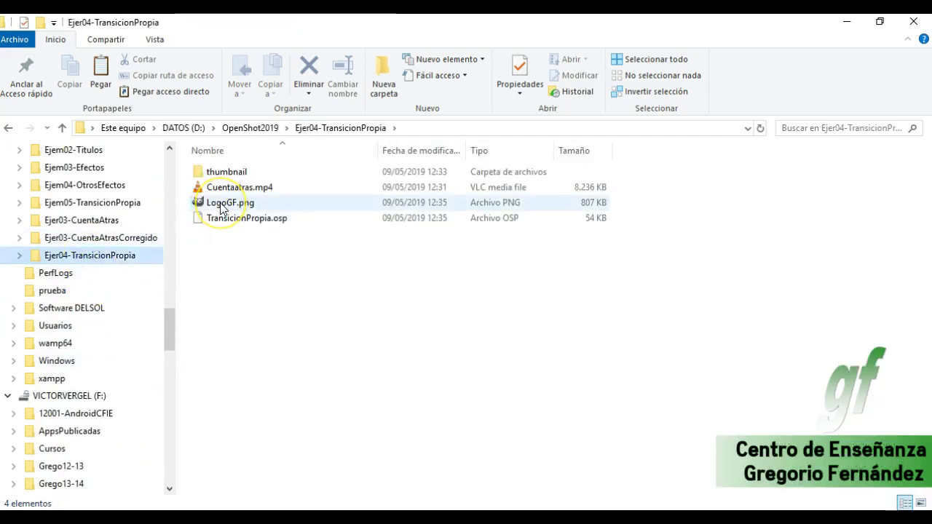
left_click(221, 205)
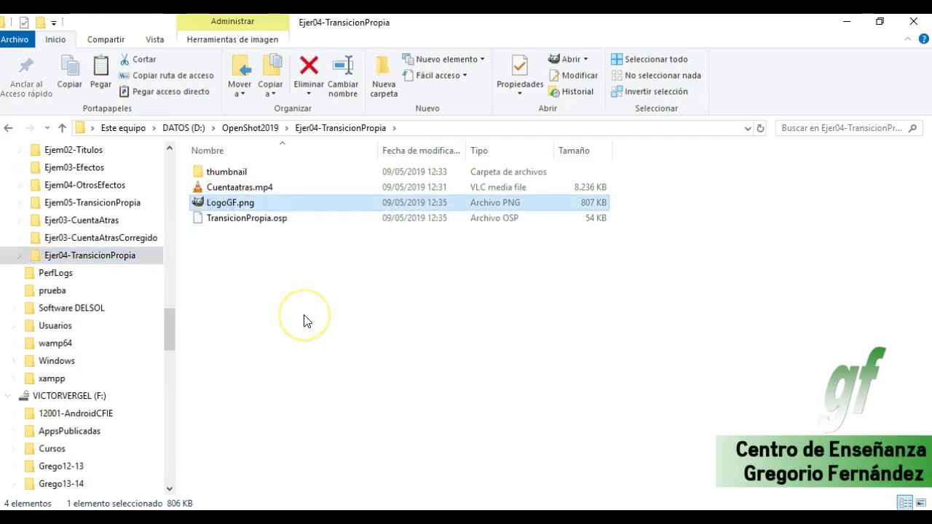
Switch to GIMP and export the image as LogoGF.jpg at quality 90 in the Ejer04-TransicionPropia folder.
key("alt+Tab")
left_click(217, 60)
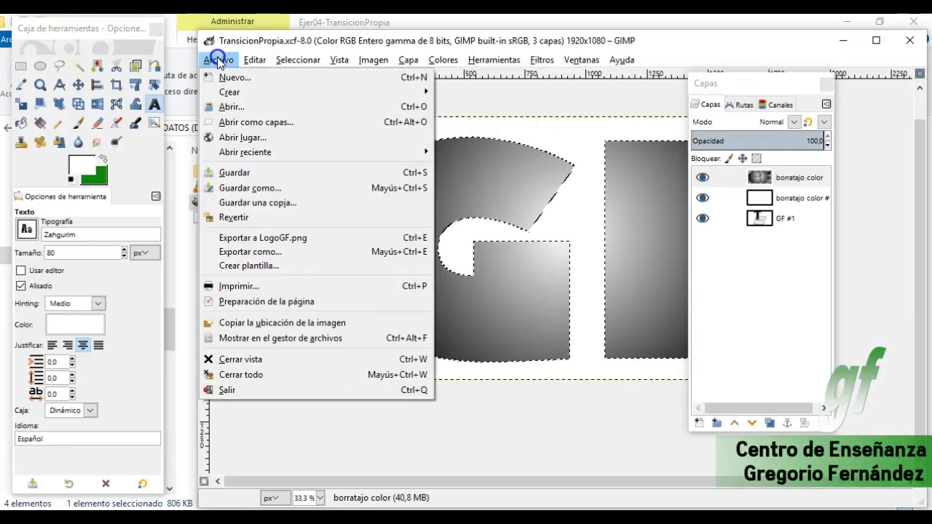
left_click(301, 251)
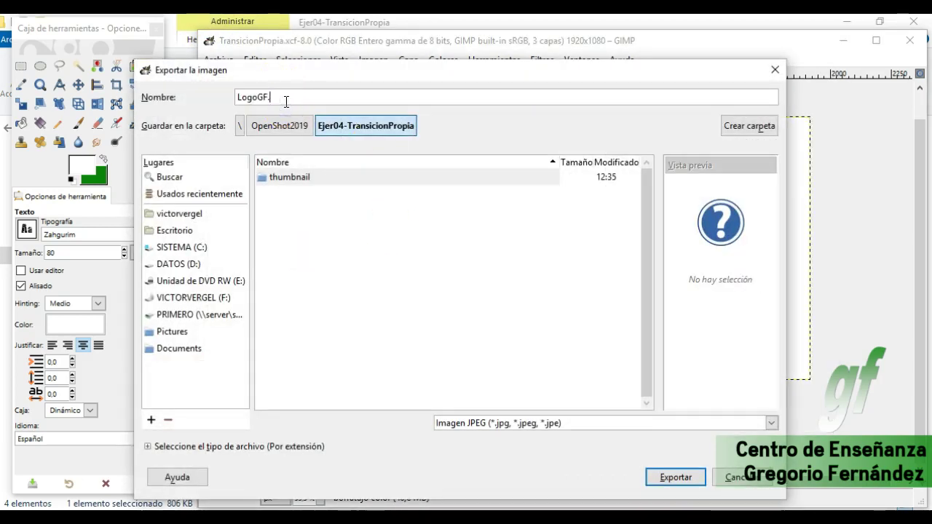
type("jpg")
left_click(659, 474)
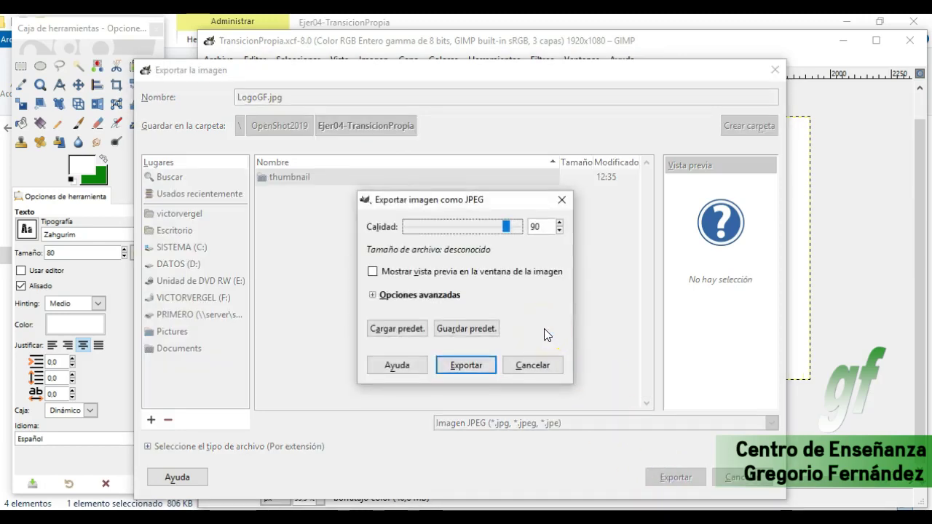
left_click(459, 367)
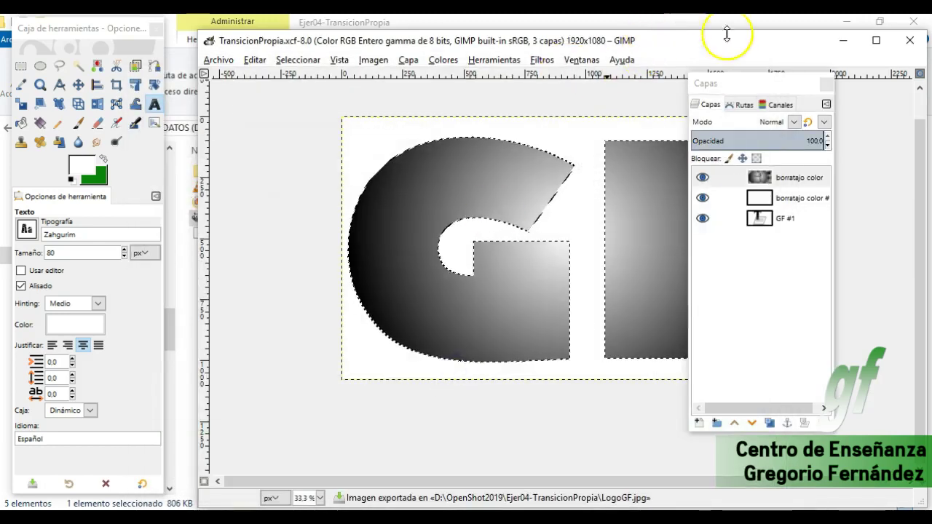
Minimize GIMP and delete LogoGF.png from the Ejer04-TransicionPropia folder.
left_click(842, 40)
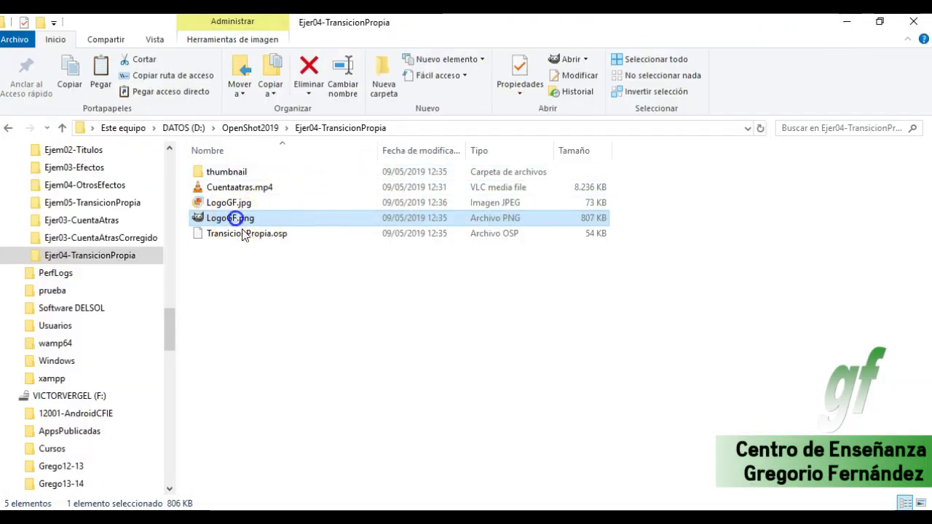
key("Escape")
key("Delete")
Copy LogoGF.jpg into the OpenShotVideoEditor\transitions\extra folder.
left_click(242, 206)
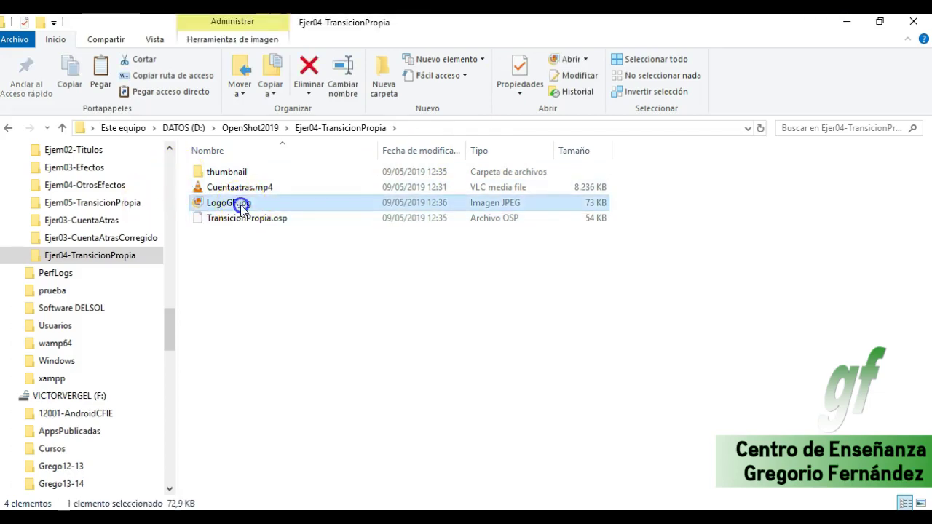
left_click(8, 128)
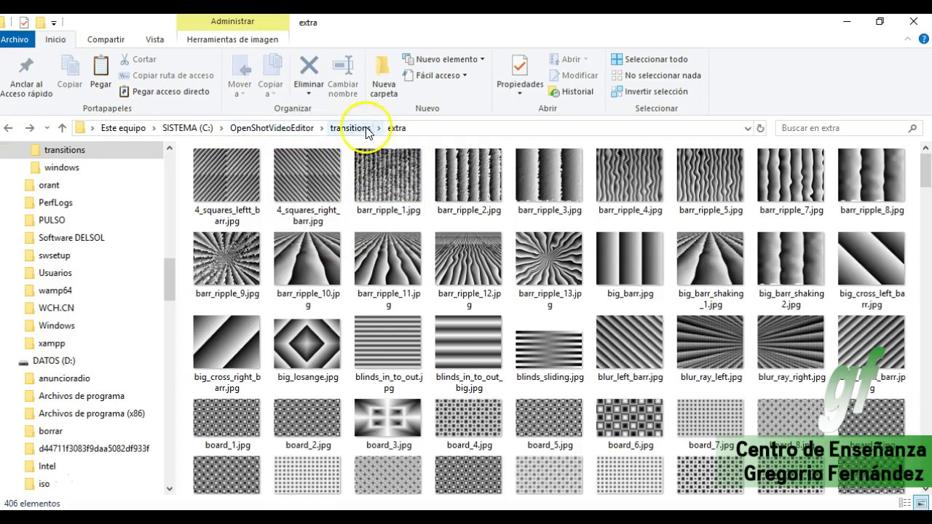
key("ctrl+v")
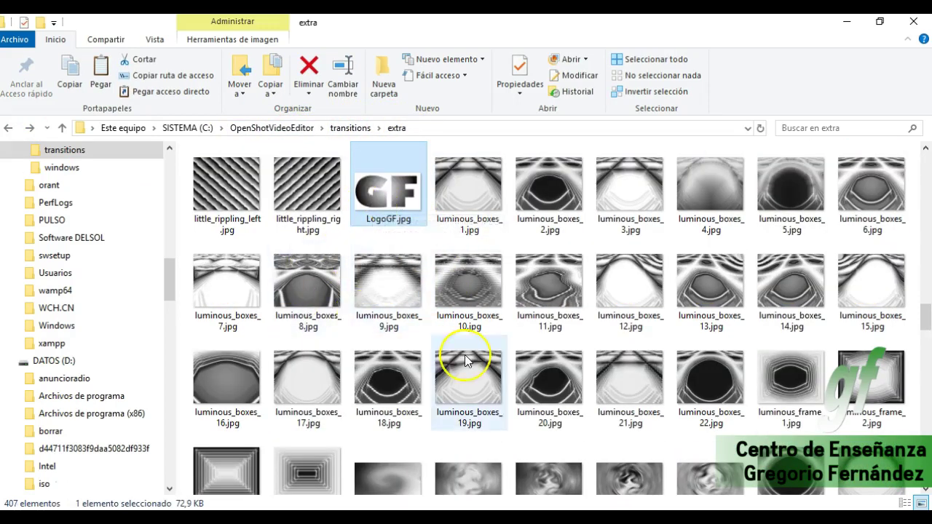
Switch to OpenShot and filter the transitions by "Logo".
key("alt+Tab")
key("alt+Tab")
double_click(135, 109)
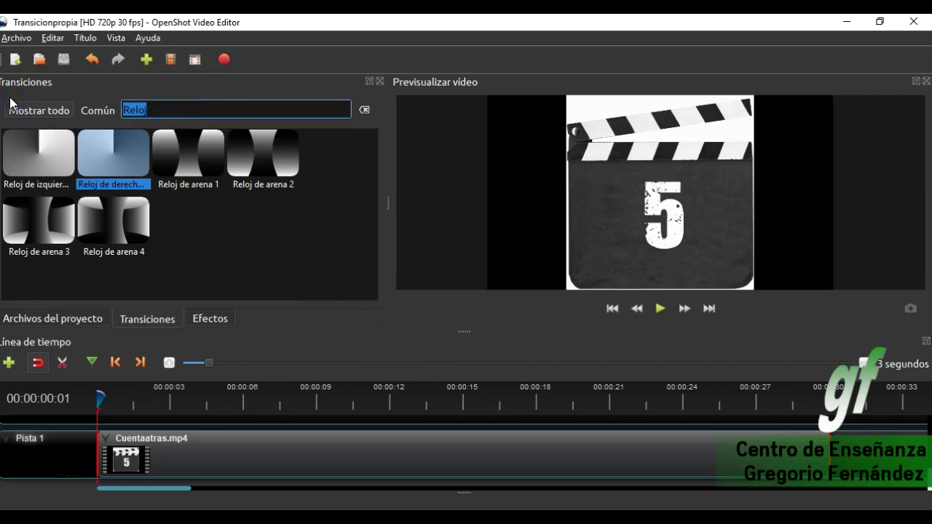
type("Logo")
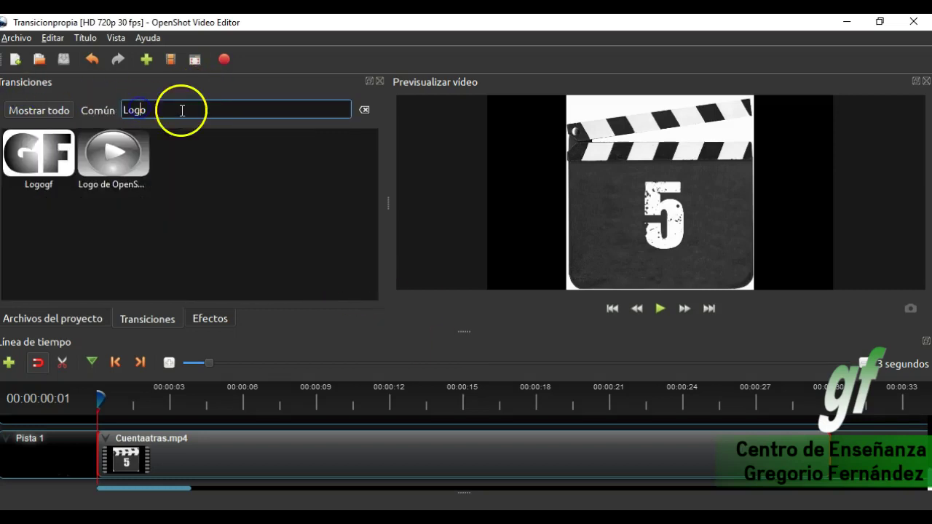
Place the Logogf transition at the start of the Cuentaatras.mp4 clip on Pista 1 and stretch it to the clip's end.
left_click(22, 170)
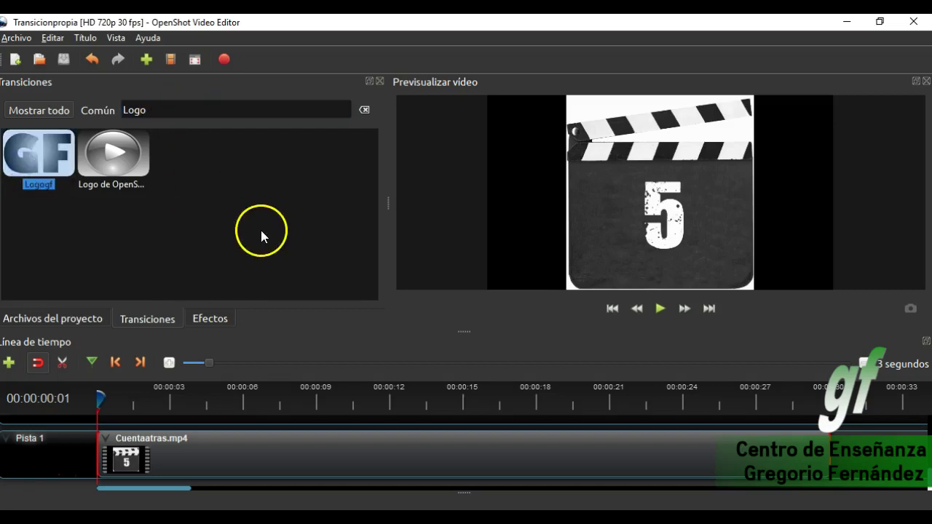
left_click_drag(61, 152, 97, 452)
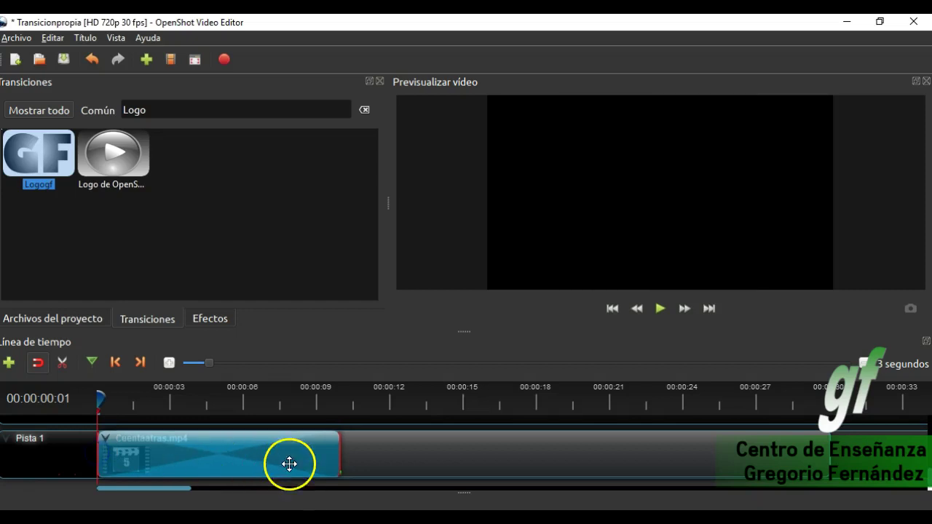
left_click_drag(343, 456, 820, 459)
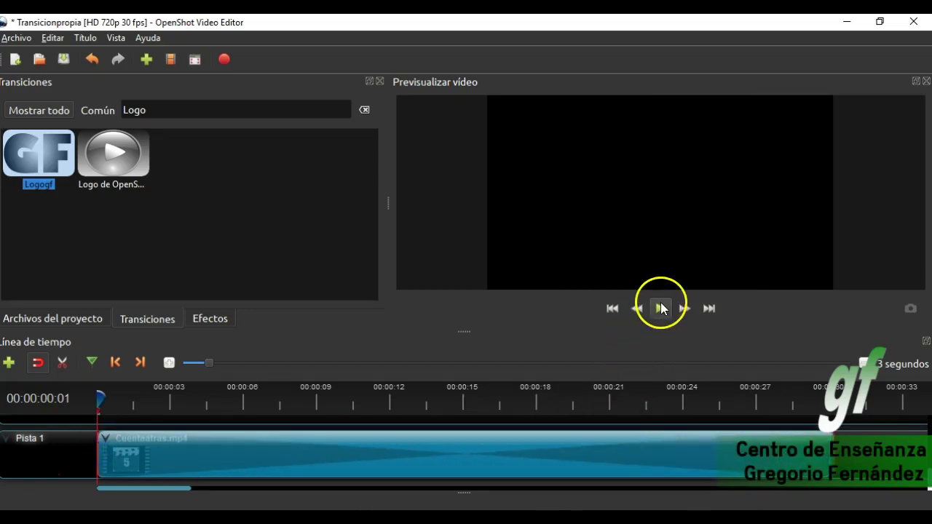
Play the project preview, and inspect the logo transition at about 13, 17 and 24 seconds.
left_click(661, 306)
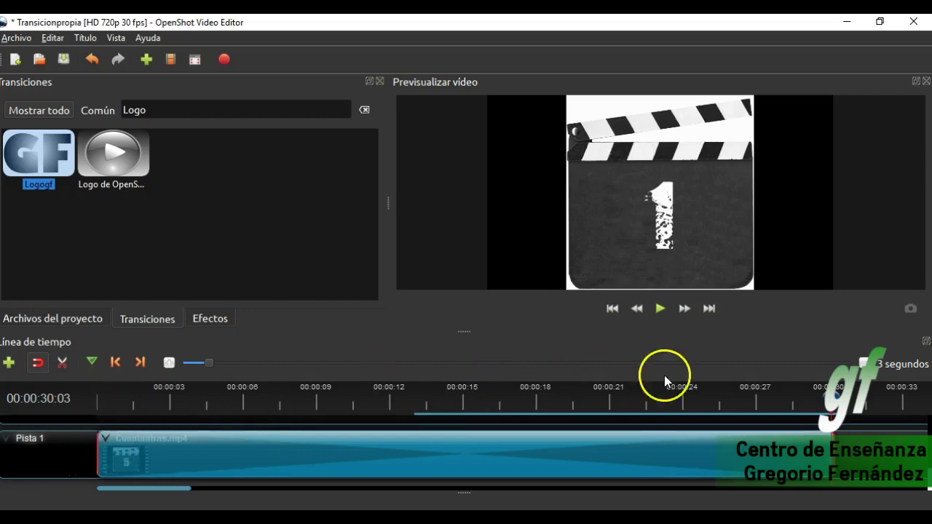
left_click_drag(827, 397, 414, 405)
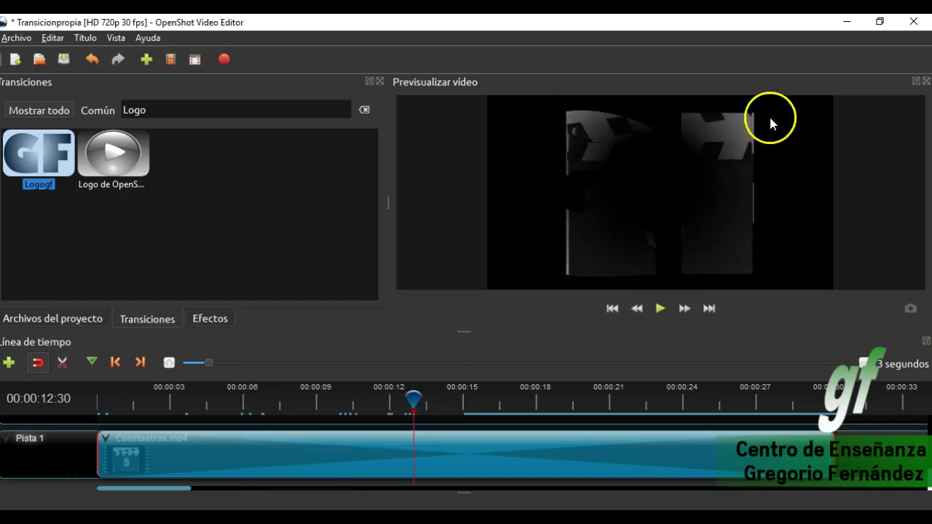
left_click_drag(414, 400, 515, 401)
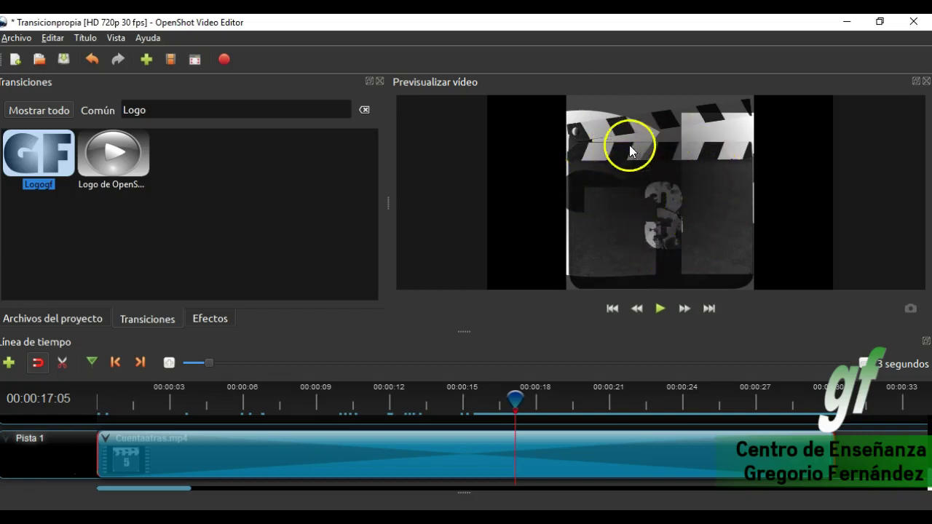
left_click_drag(514, 403, 688, 403)
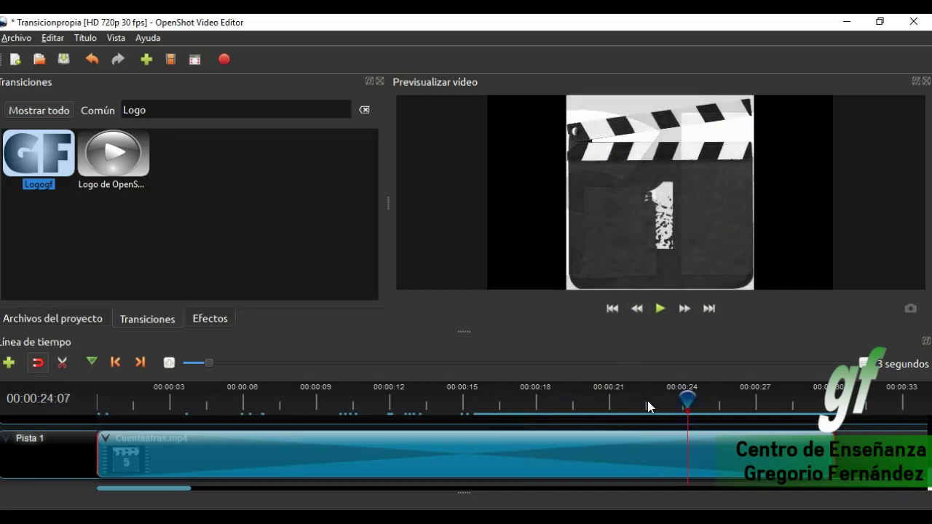